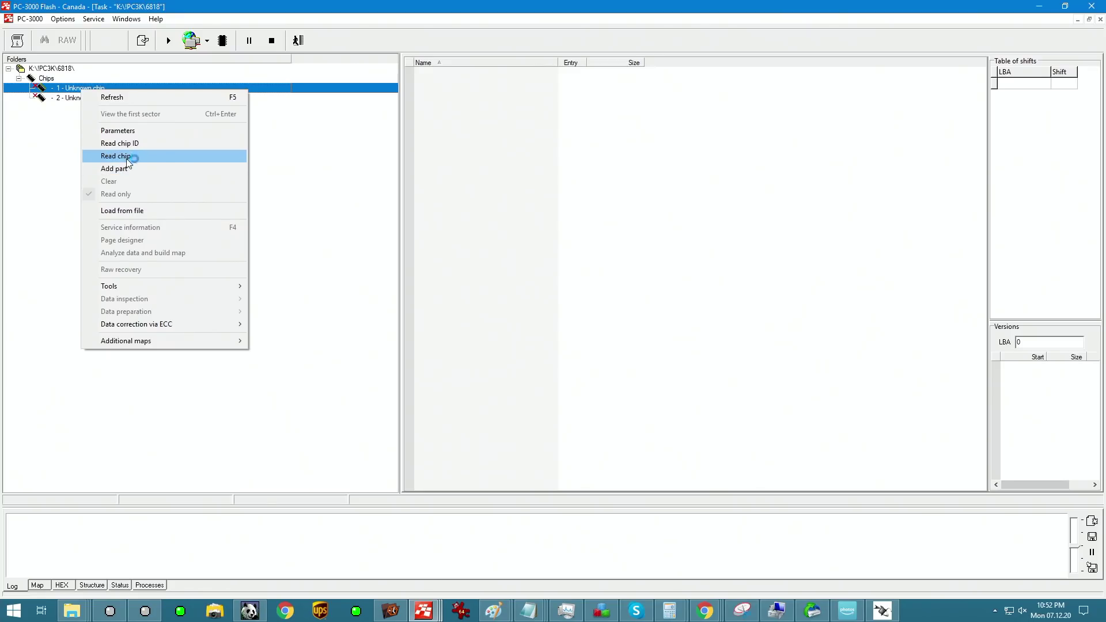
- Read chip 1's ID, identifying it as a Toshiba TH58TEG8DDJTA20, and open its page data in the hex viewer
left_click(129, 144)
left_click(791, 460)
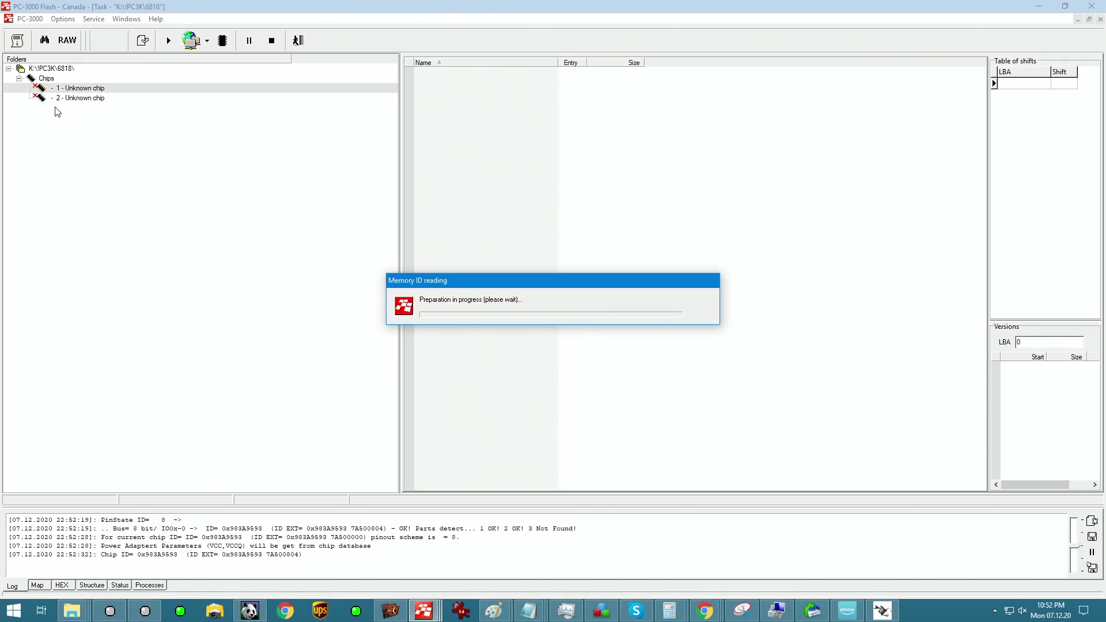
left_click(56, 90)
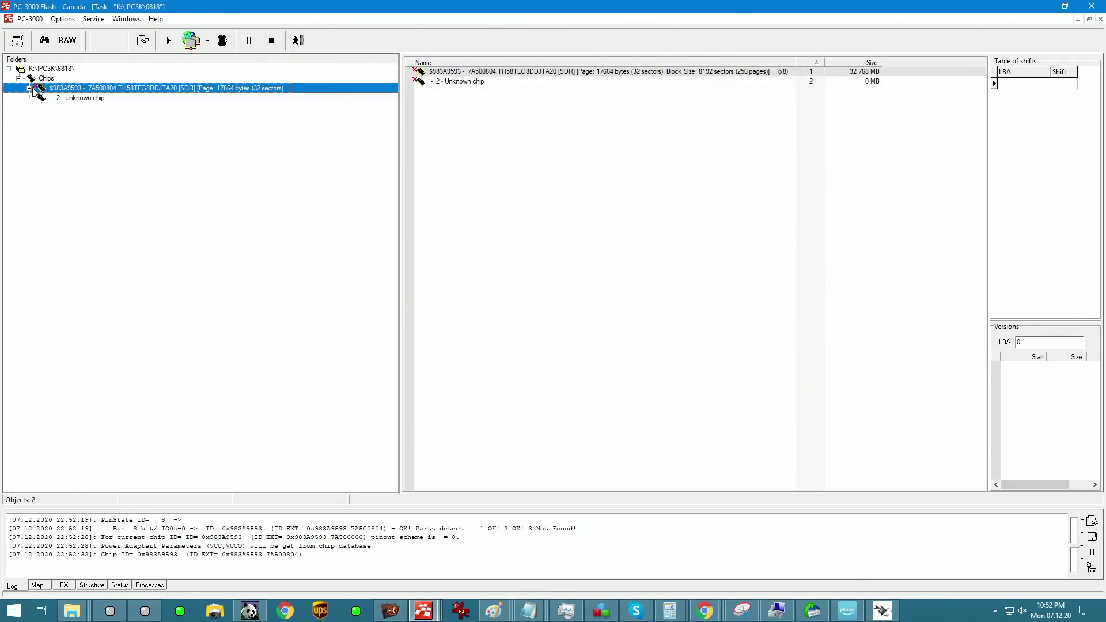
double_click(32, 90)
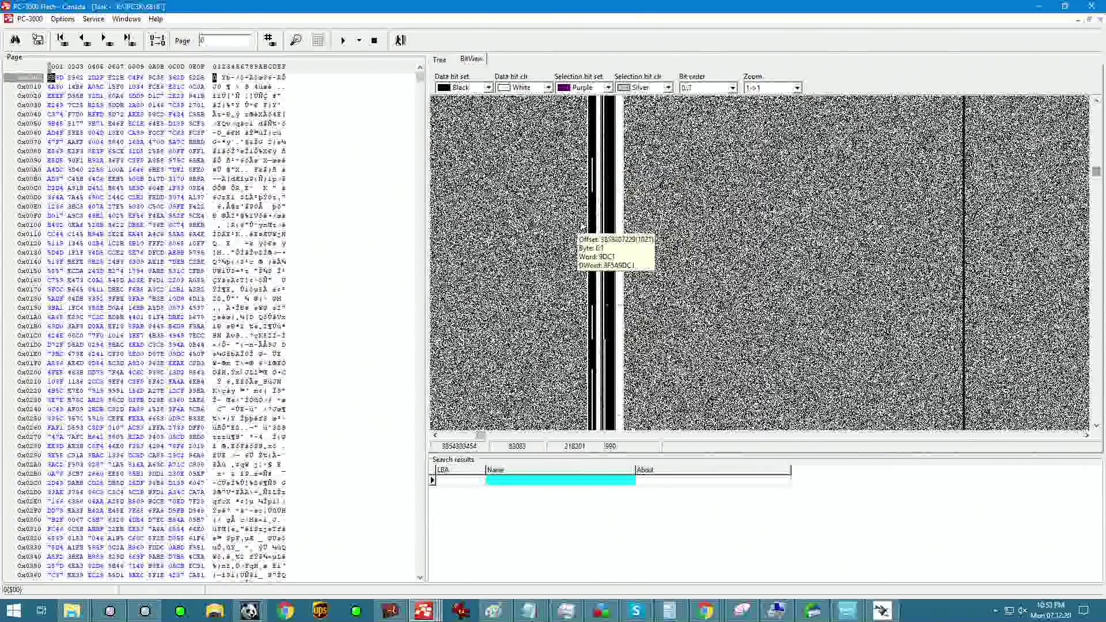
- Switch the BitView zoom to 1->2 and back to 1->1, then close the page viewer
left_click(772, 88)
left_click(770, 109)
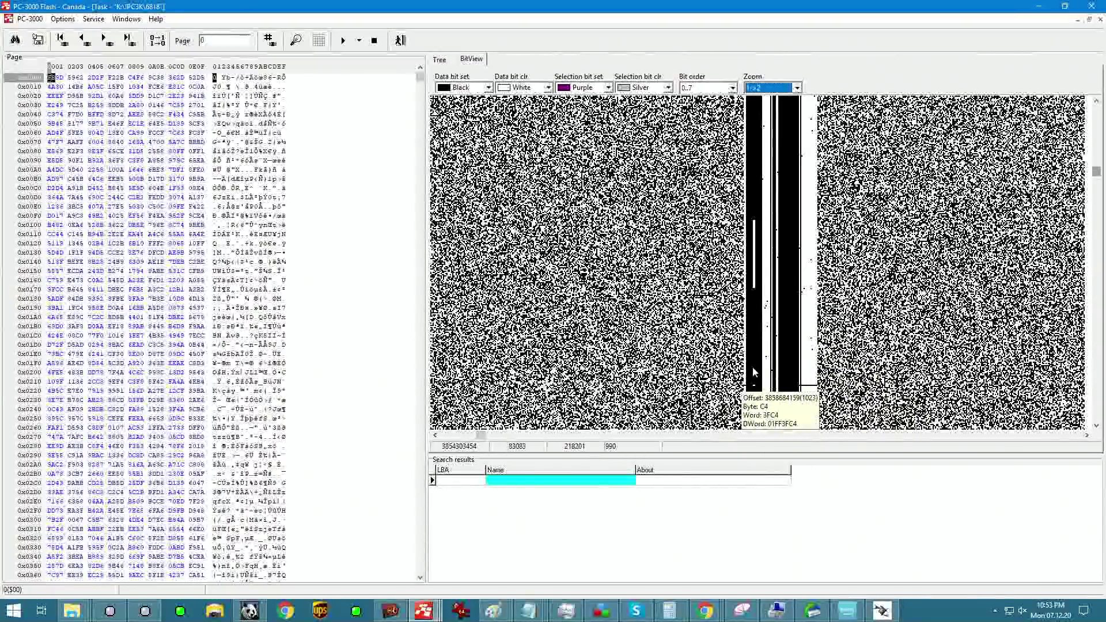
left_click(798, 87)
left_click(770, 99)
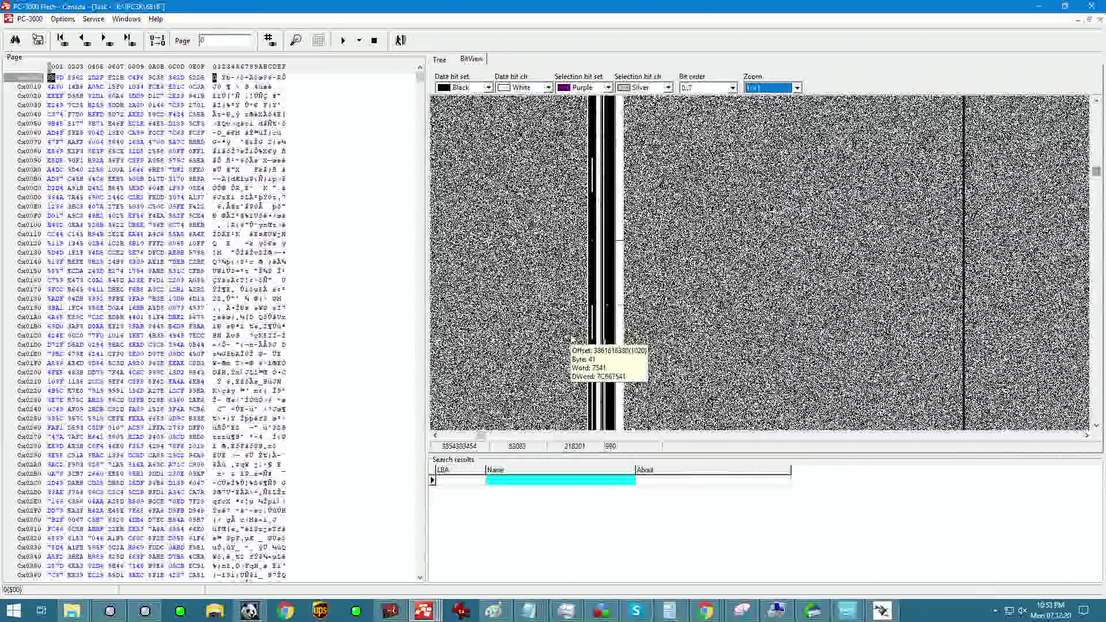
key("Escape")
- Read the whole chip with the recommended order and parameters, and add the dump to a transformation graph
right_click(75, 94)
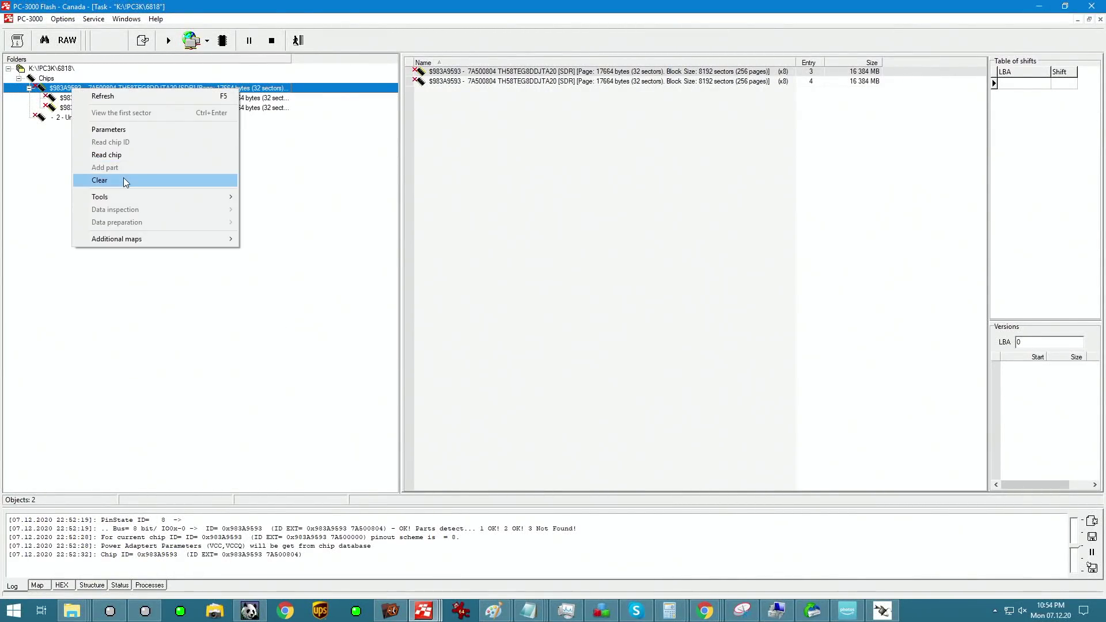
left_click(112, 155)
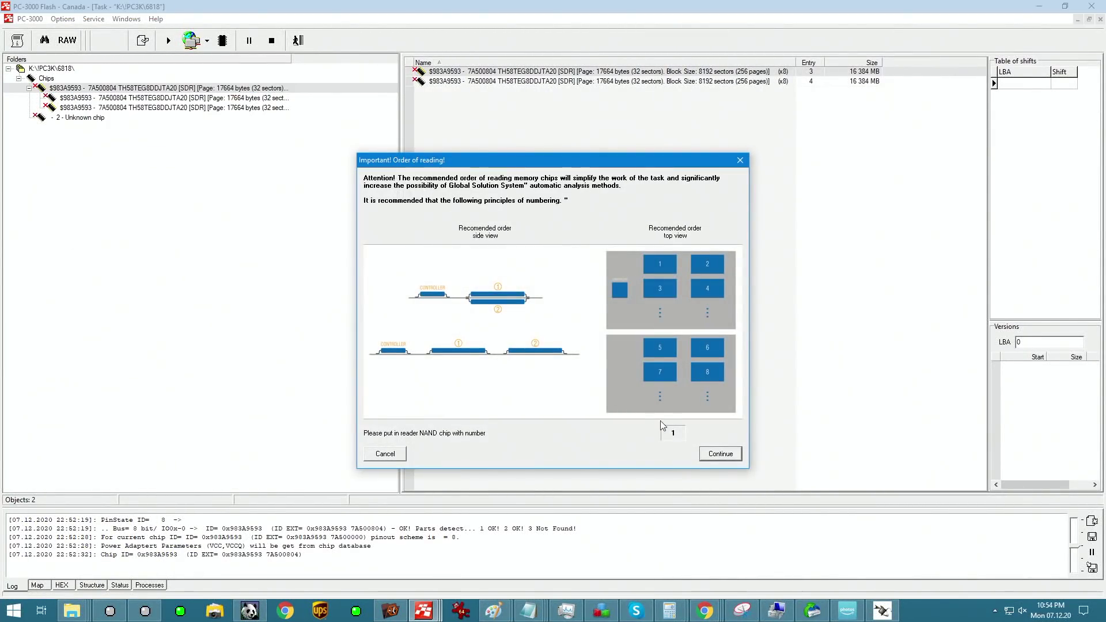
left_click(721, 454)
left_click(672, 333)
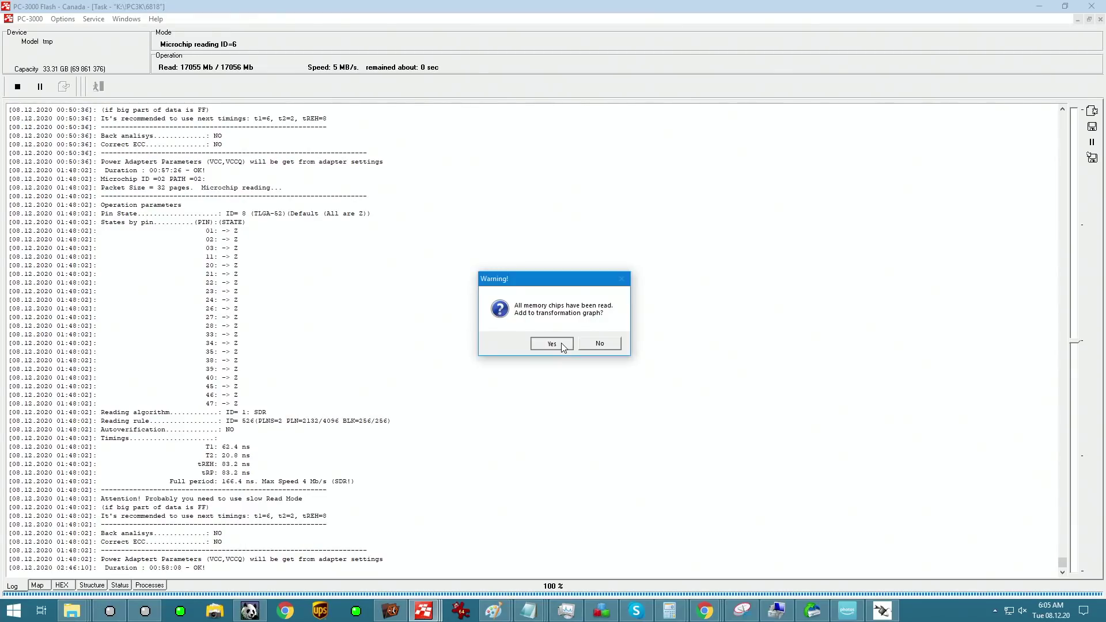
left_click(563, 344)
- Expand Results of preparation to reveal the new 0001 - Transformation graph and its items
left_click(52, 90)
left_click(19, 88)
left_click(55, 99)
- Run Analyze data and build map on the graph item and accept ECC correction of its pages
right_click(453, 74)
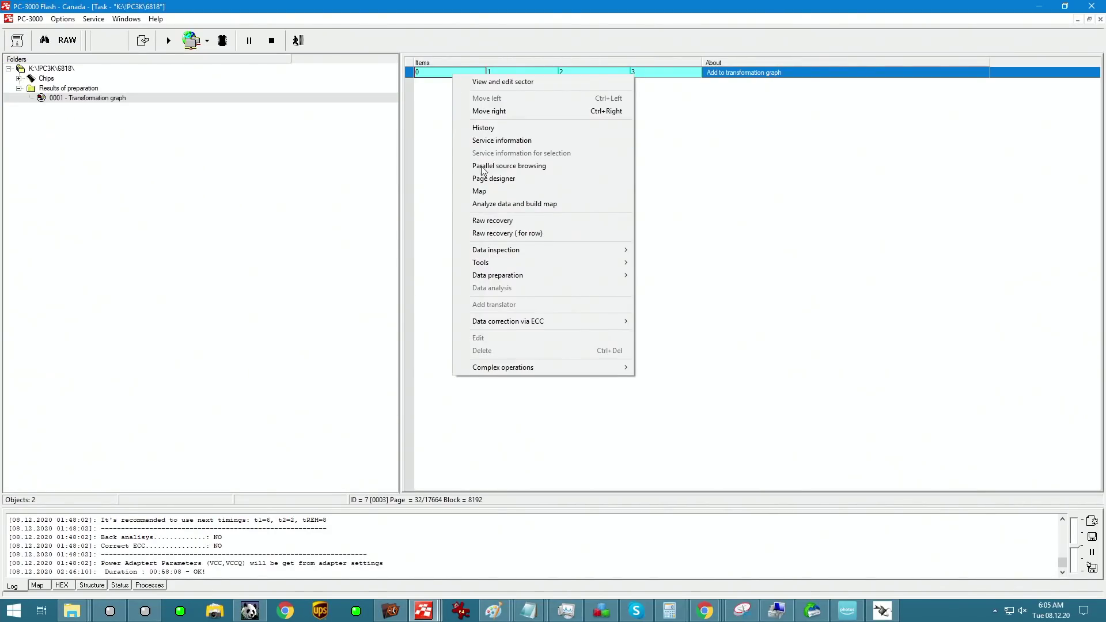
mouse_move(614, 327)
left_click(664, 322)
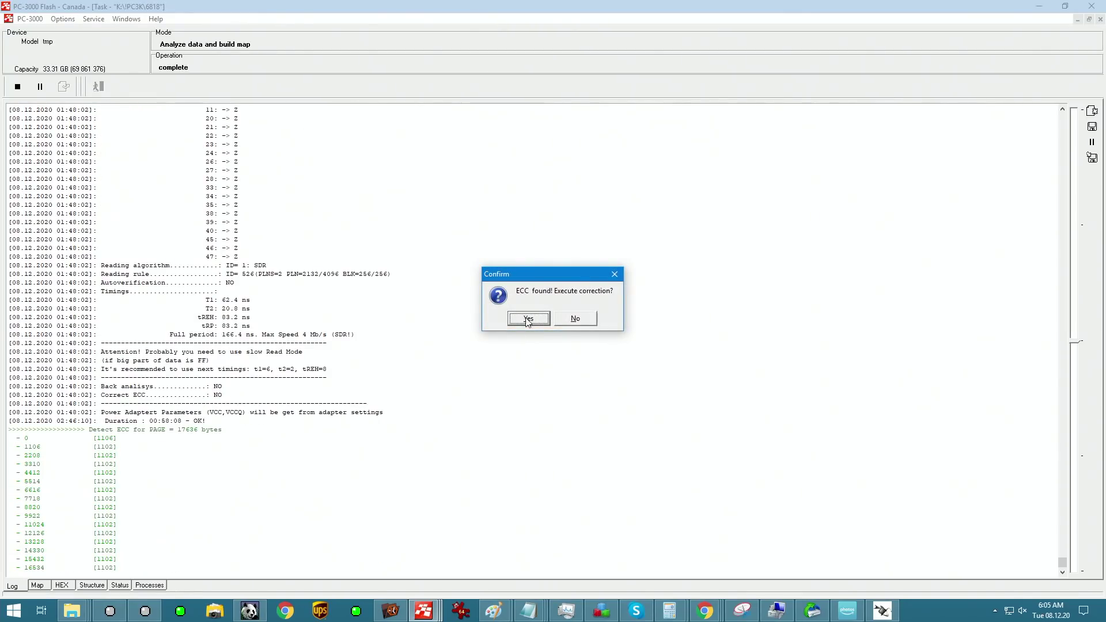
left_click(525, 317)
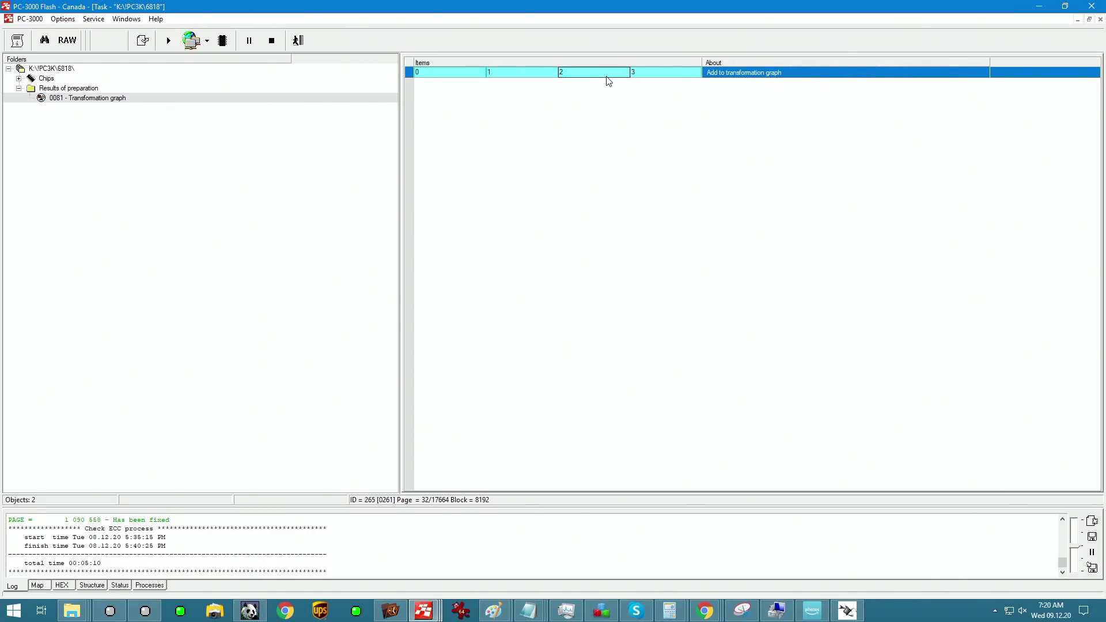
- Open the item's object map and build an Invalid sectors ECC-info submap (31915 chains, 514.64 Mb)
double_click(425, 77)
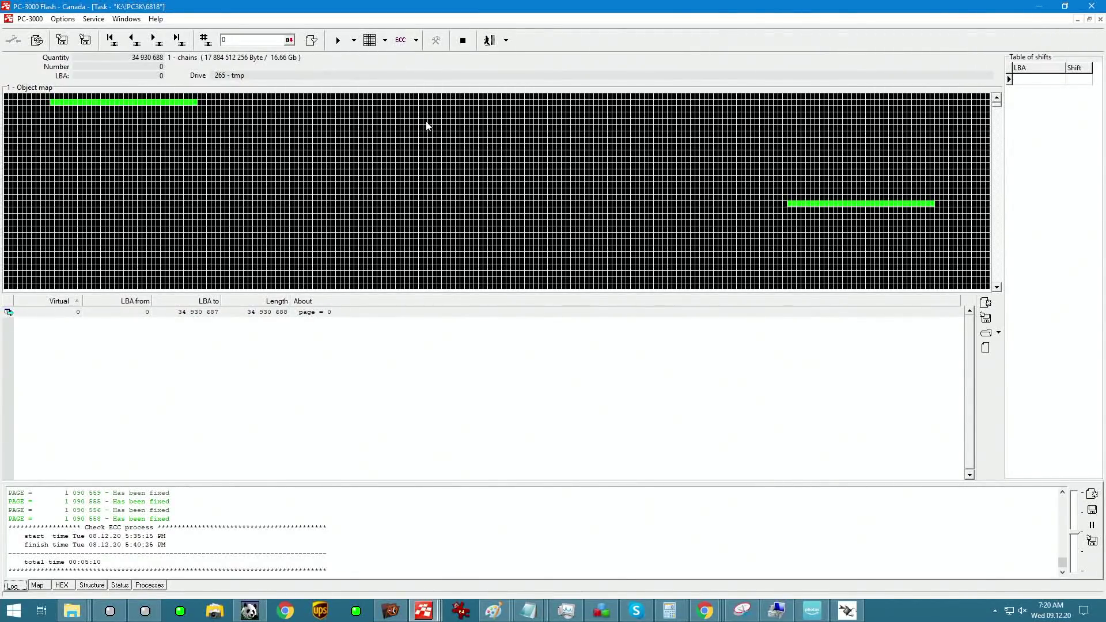
left_click(433, 43)
left_click(438, 99)
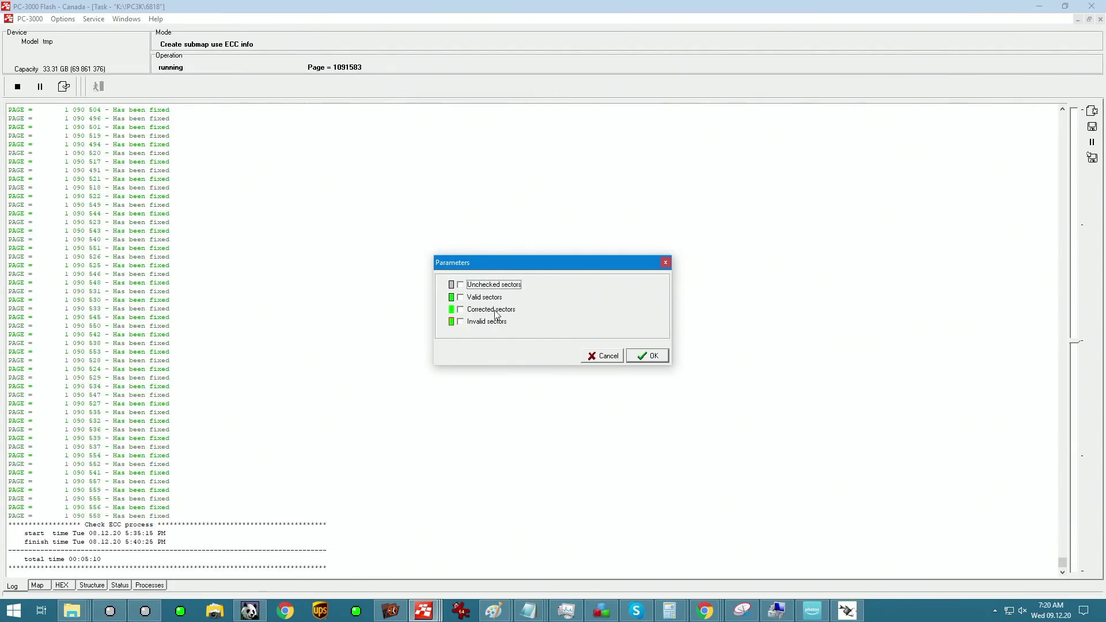
left_click(502, 326)
left_click(644, 360)
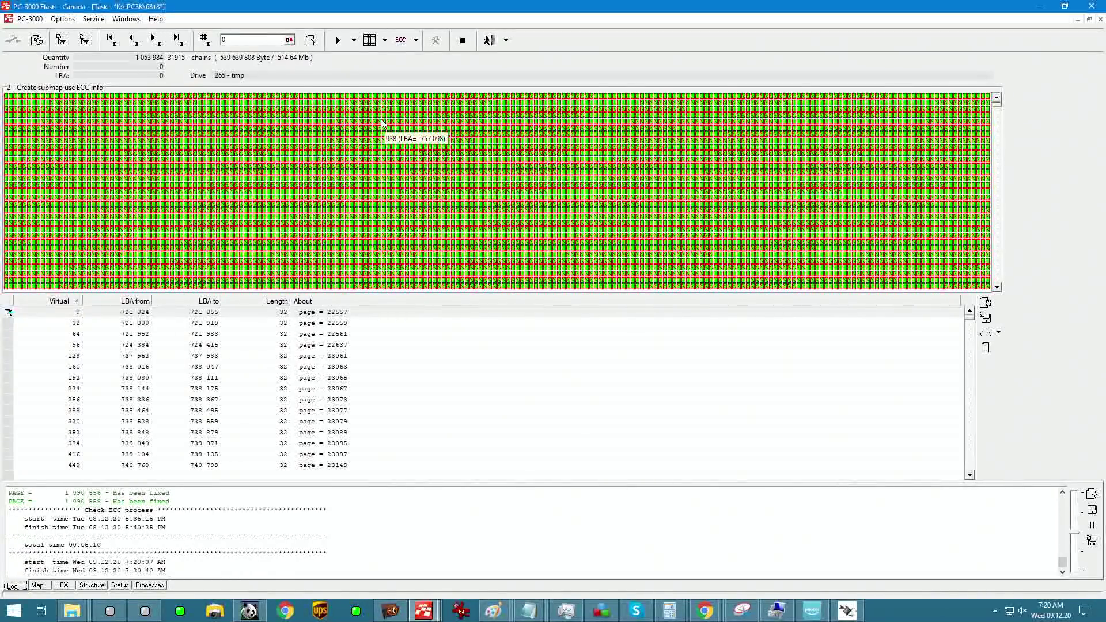
- Reread all chains in the submap with 99 passes in Quick reading mode
left_click(416, 40)
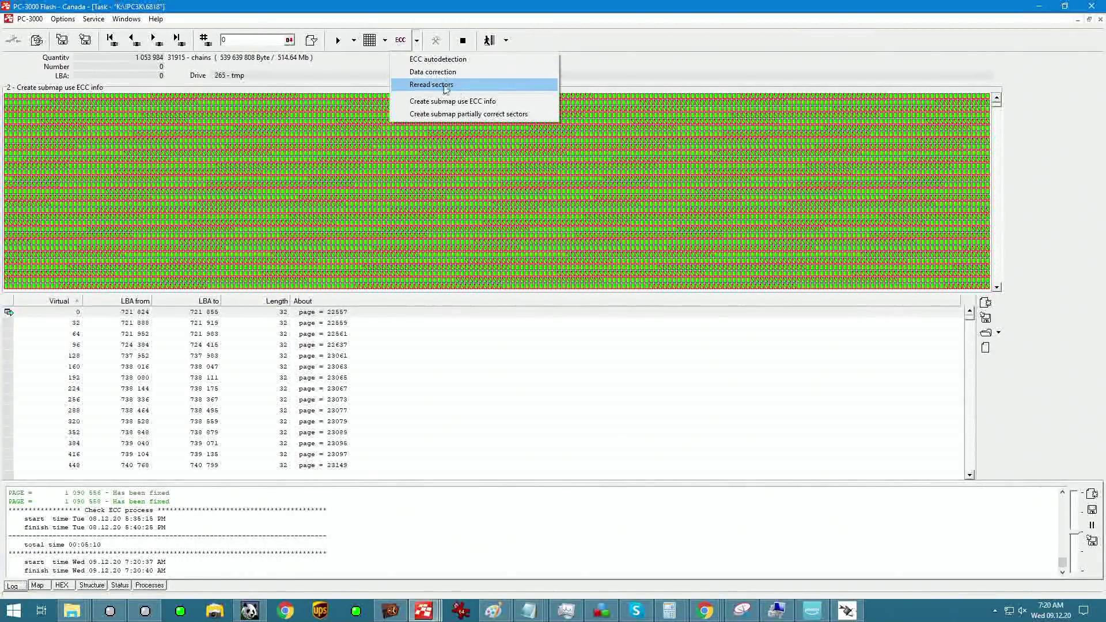
left_click(440, 86)
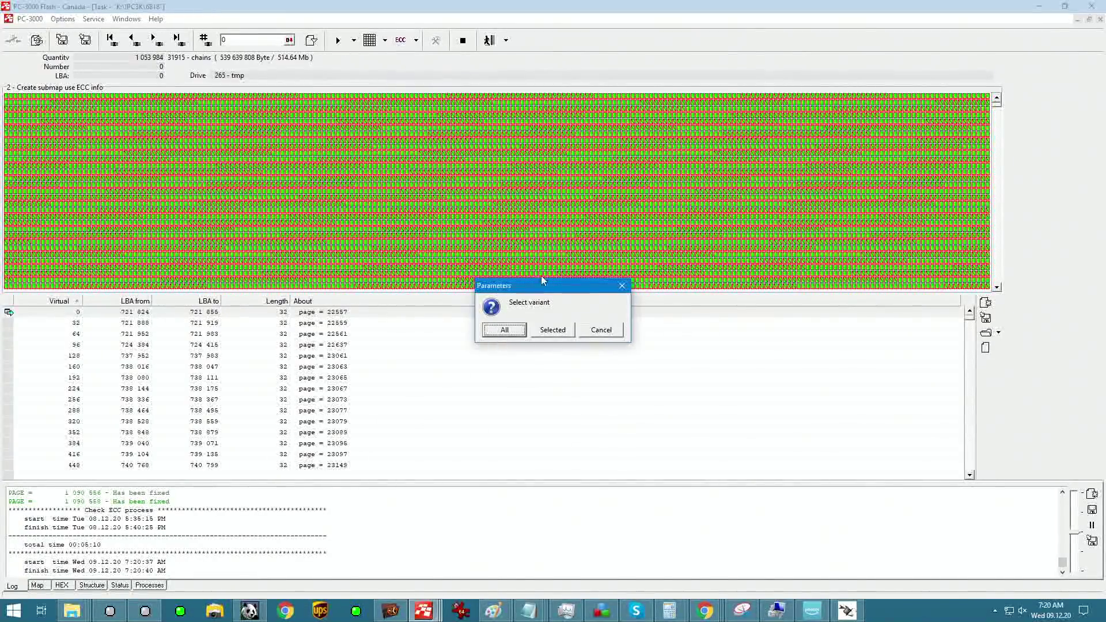
left_click(503, 330)
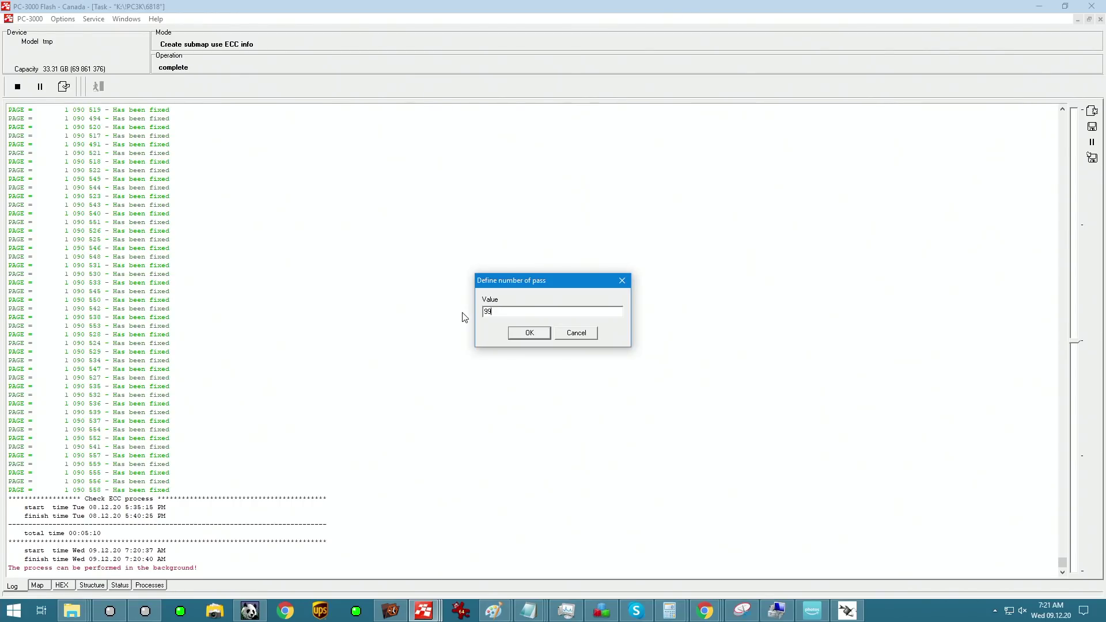
key("Return")
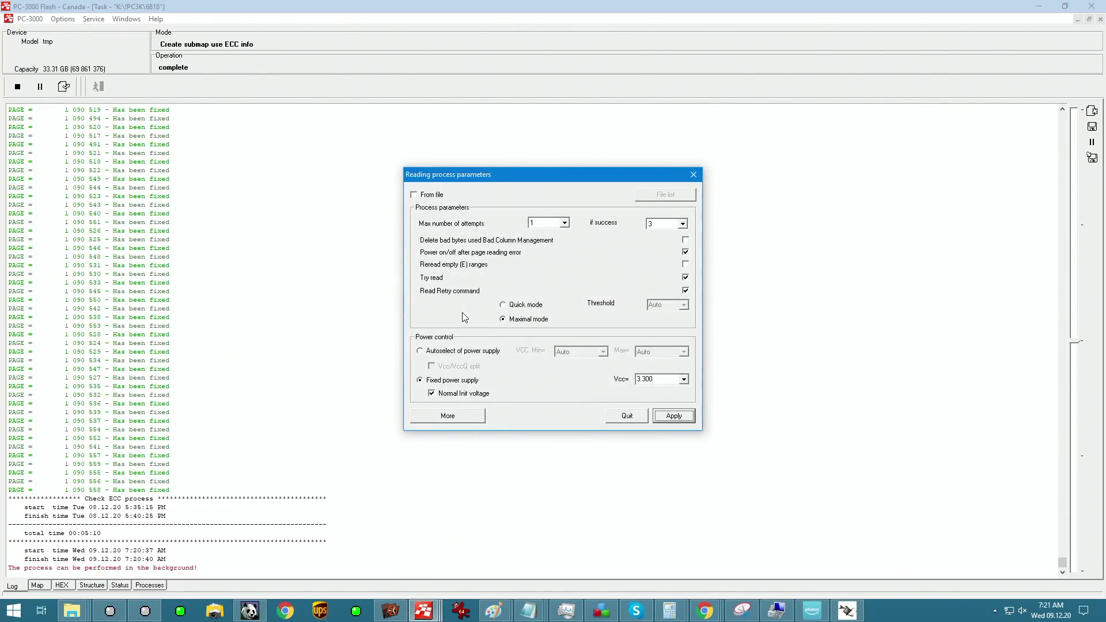
left_click(526, 307)
key("Return")
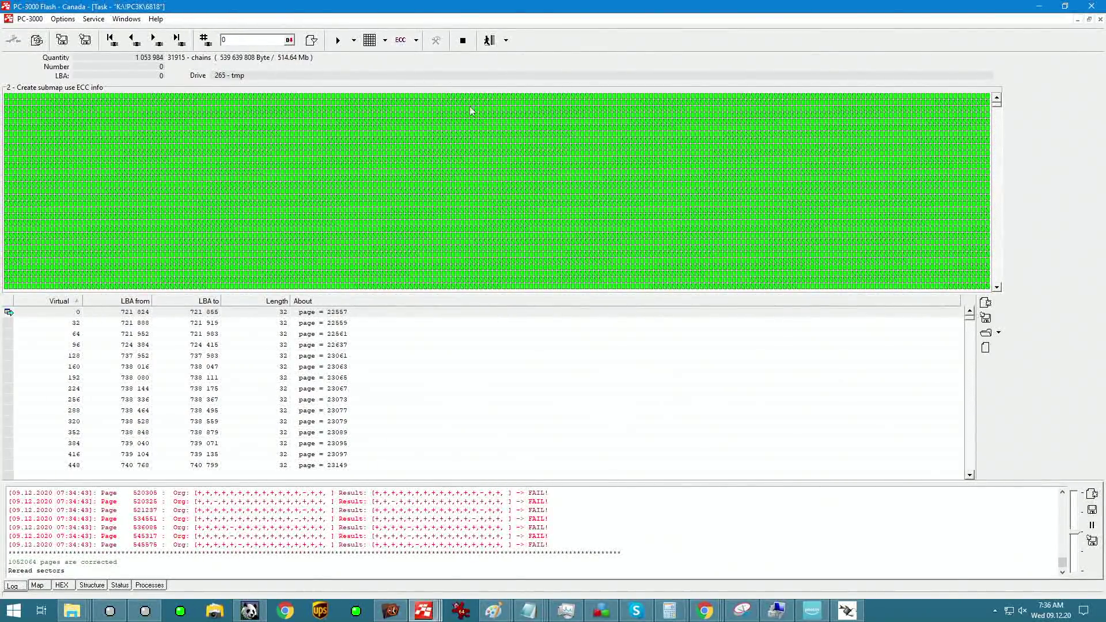
- Build a new Invalid sectors ECC-info submap holding the 1920 still-failing pages
left_click(416, 39)
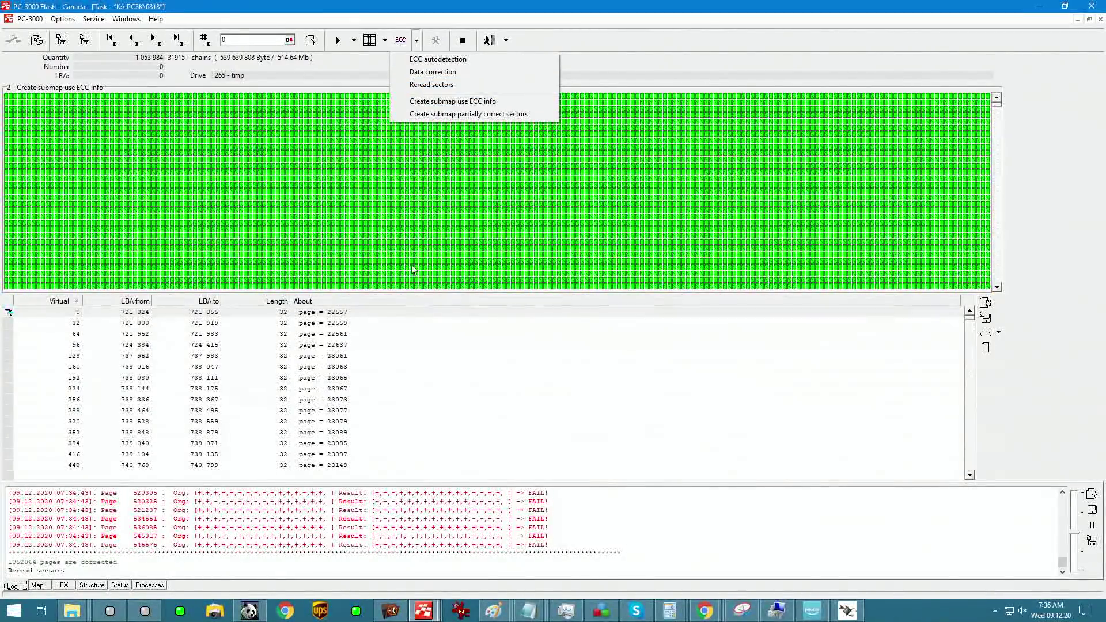
left_click(449, 102)
left_click(470, 322)
left_click(639, 356)
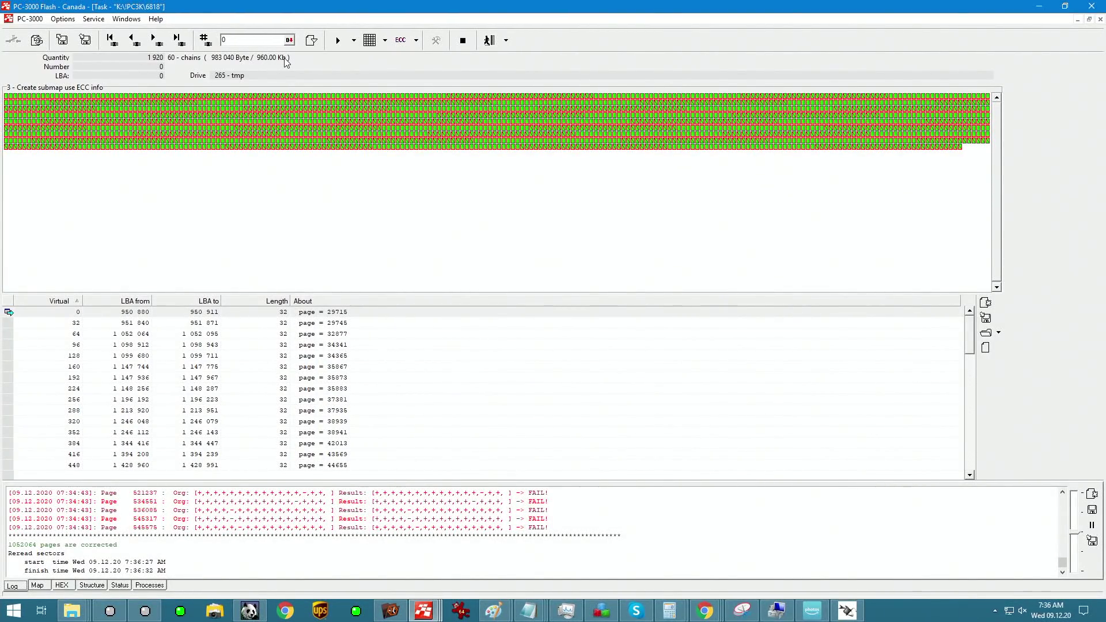
- Select all 1920 chains and reread their sectors until every page is corrected
key("ctrl+a")
left_click(416, 40)
left_click(436, 88)
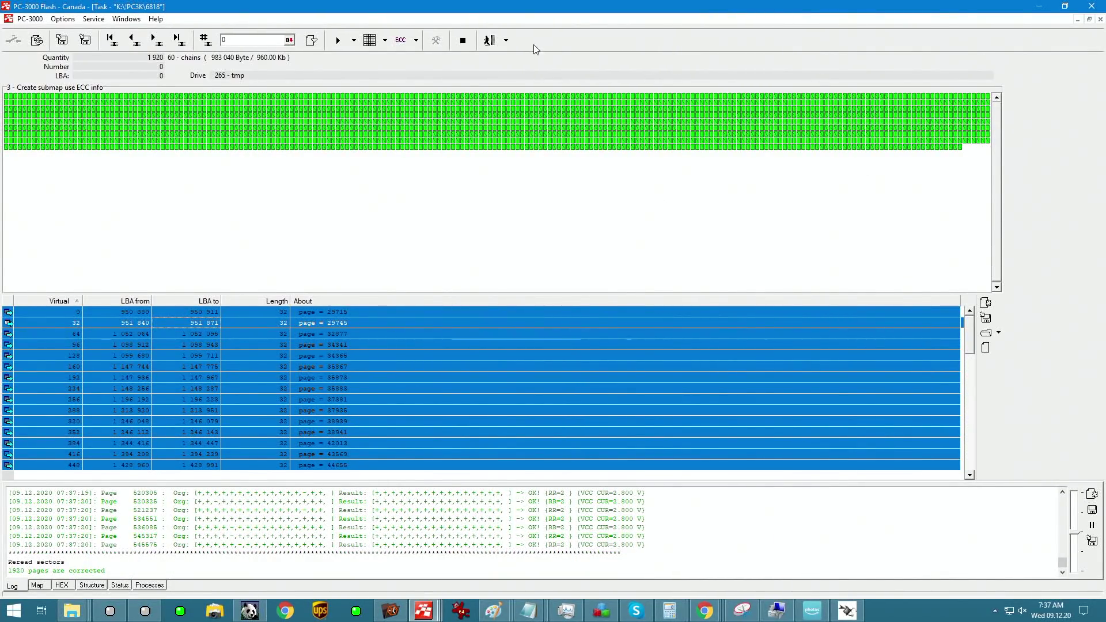
- Return from the submap to the full object map of the graph item
left_click(491, 42)
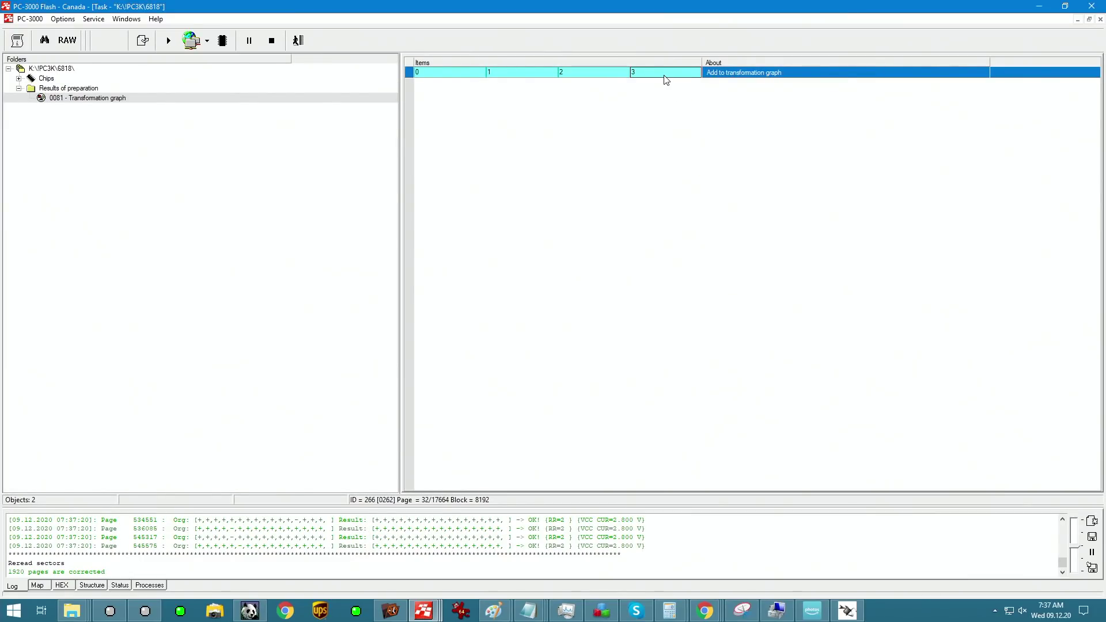
right_click(665, 80)
left_click(725, 194)
- Build a 15804-chain ECC-info submap and select all its chains for rereading
left_click(386, 42)
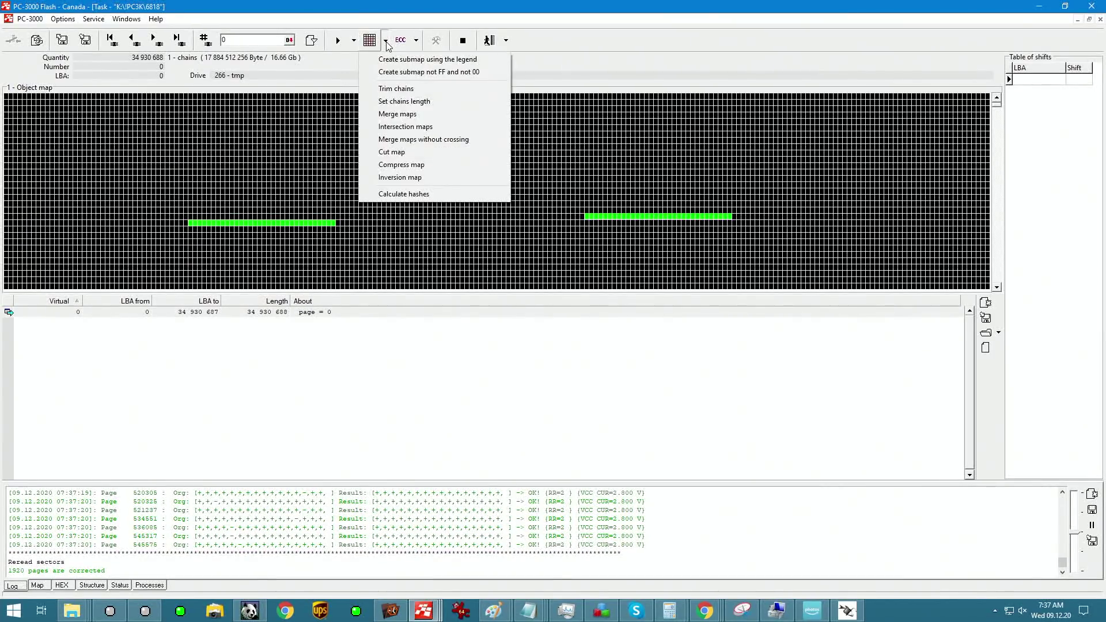
left_click(425, 48)
left_click(416, 39)
left_click(444, 102)
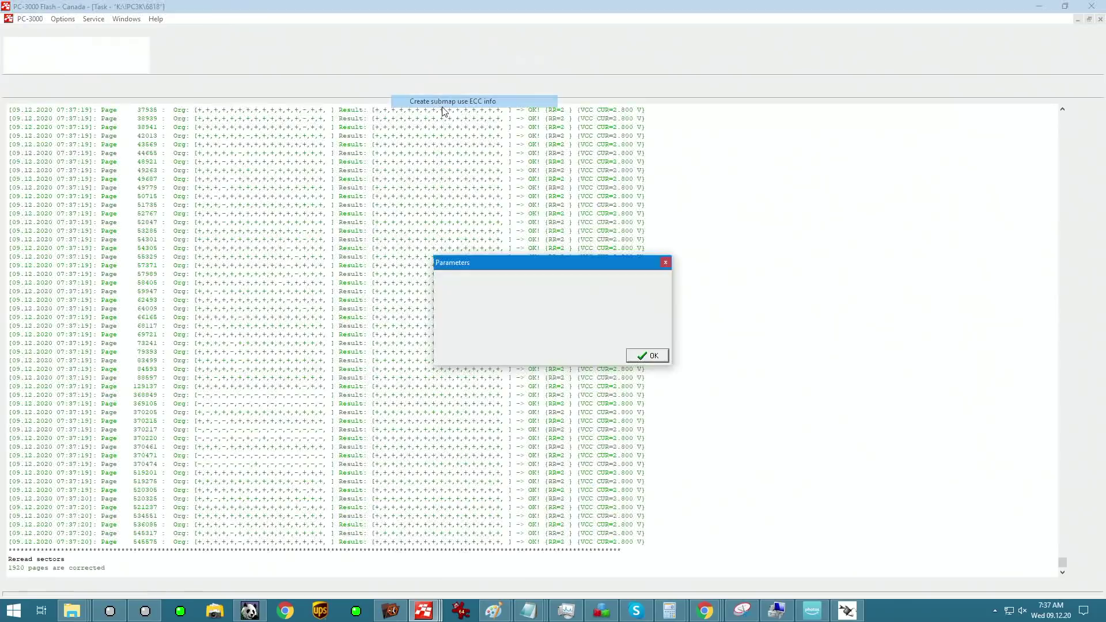
left_click(649, 356)
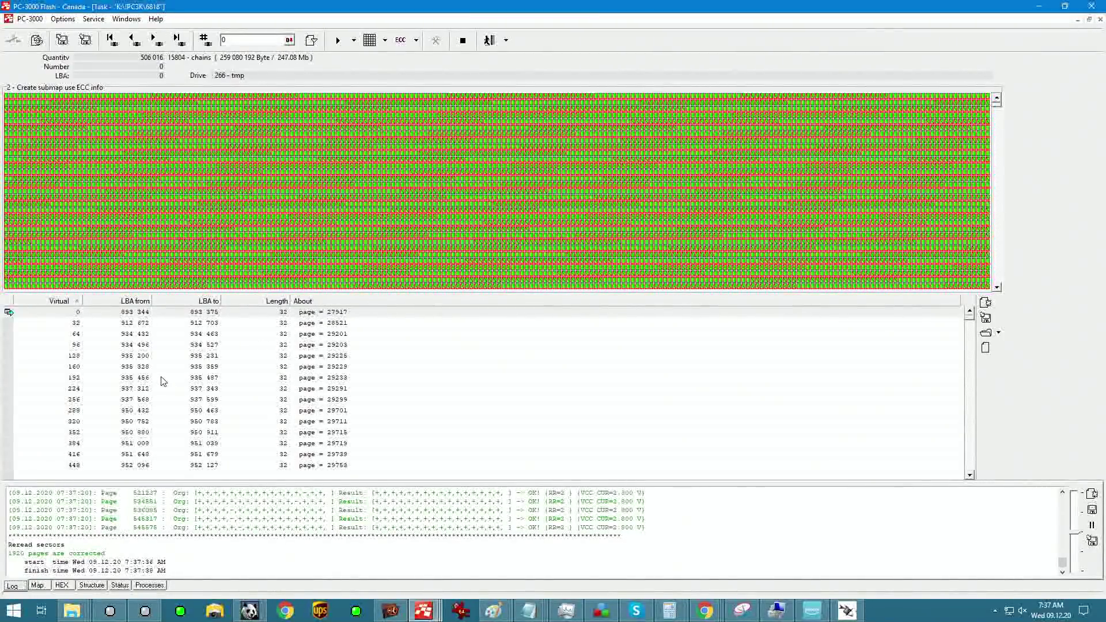
left_click(181, 365)
key("ctrl+a")
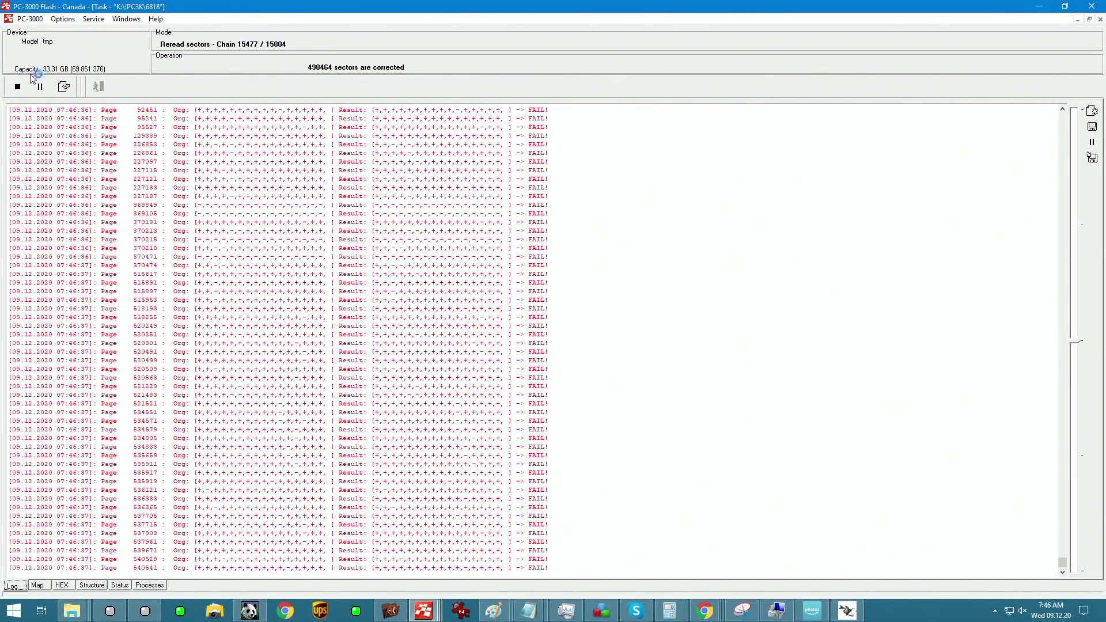
- Stop the running reread and build an ECC-info submap of the 235 failing chains
left_click(17, 87)
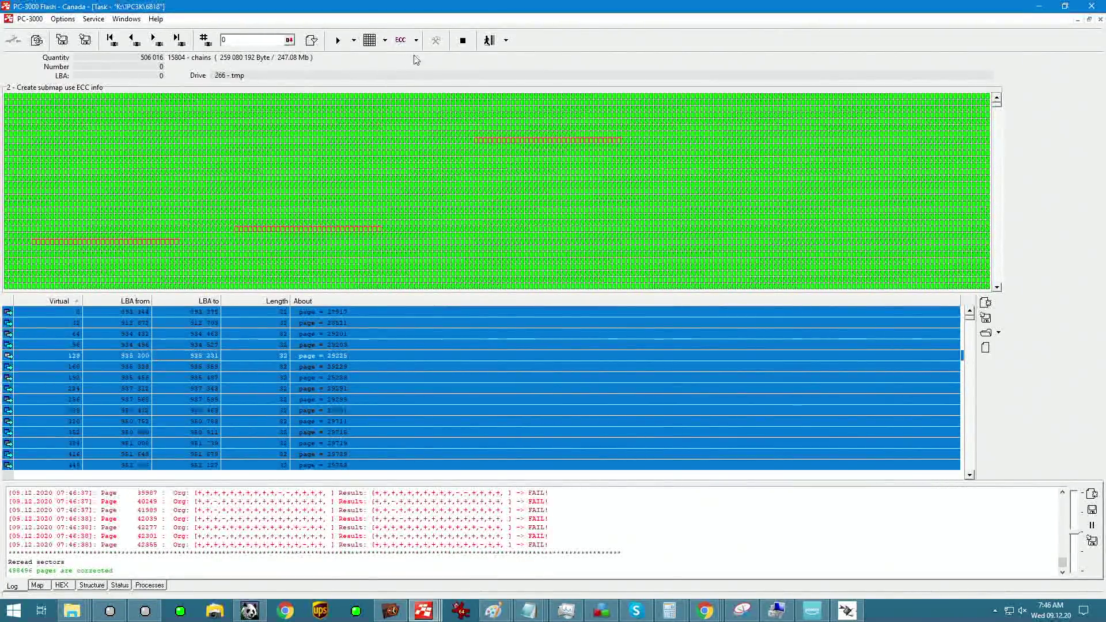
left_click(416, 40)
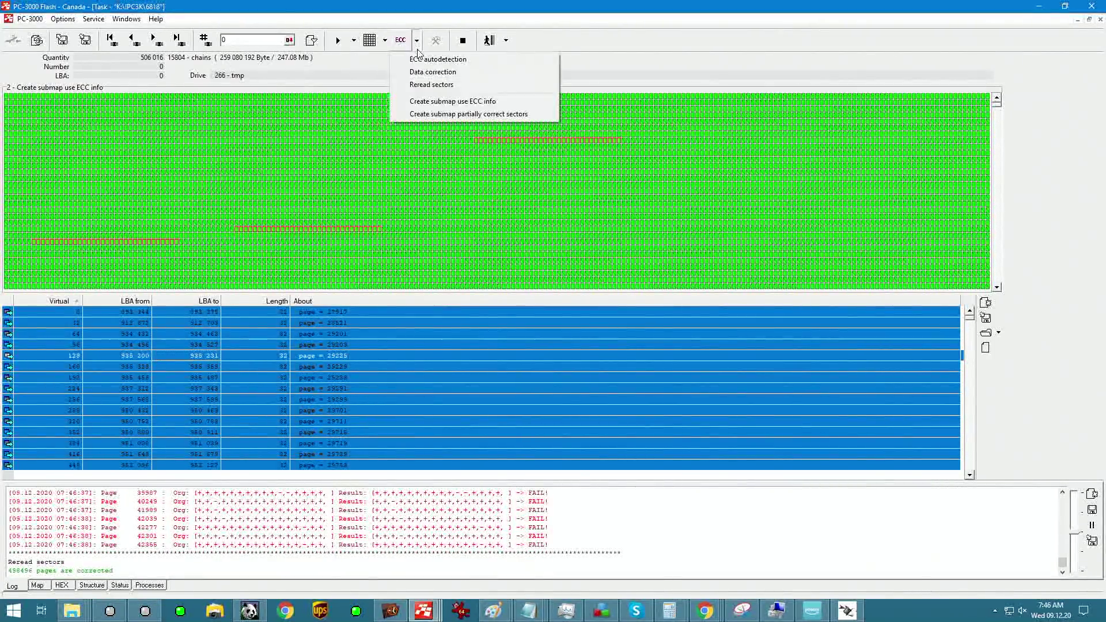
left_click(436, 104)
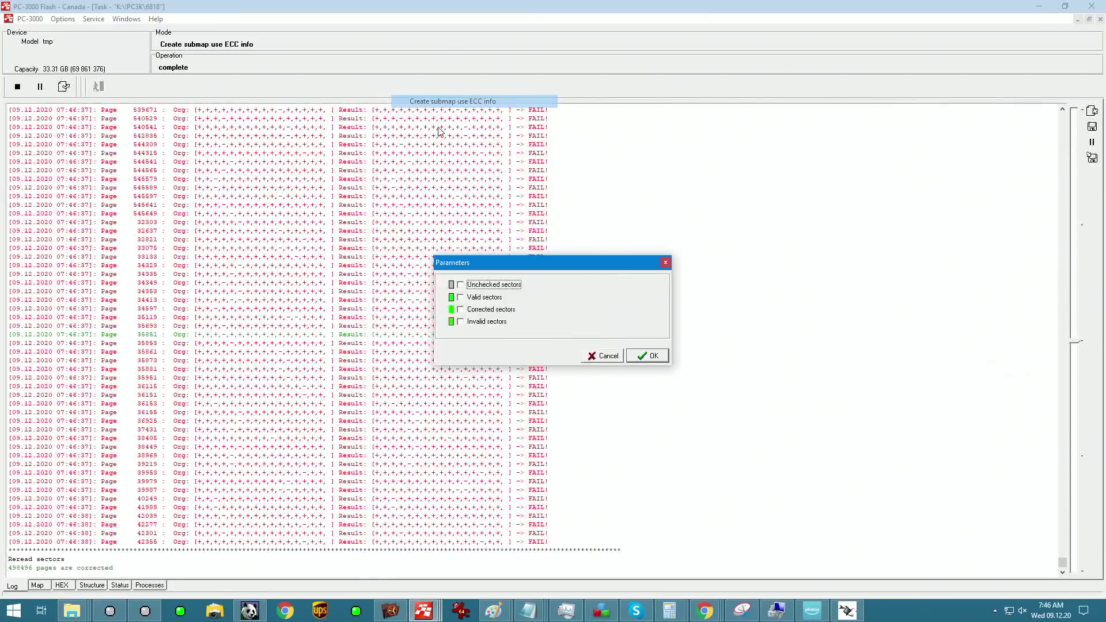
left_click(645, 353)
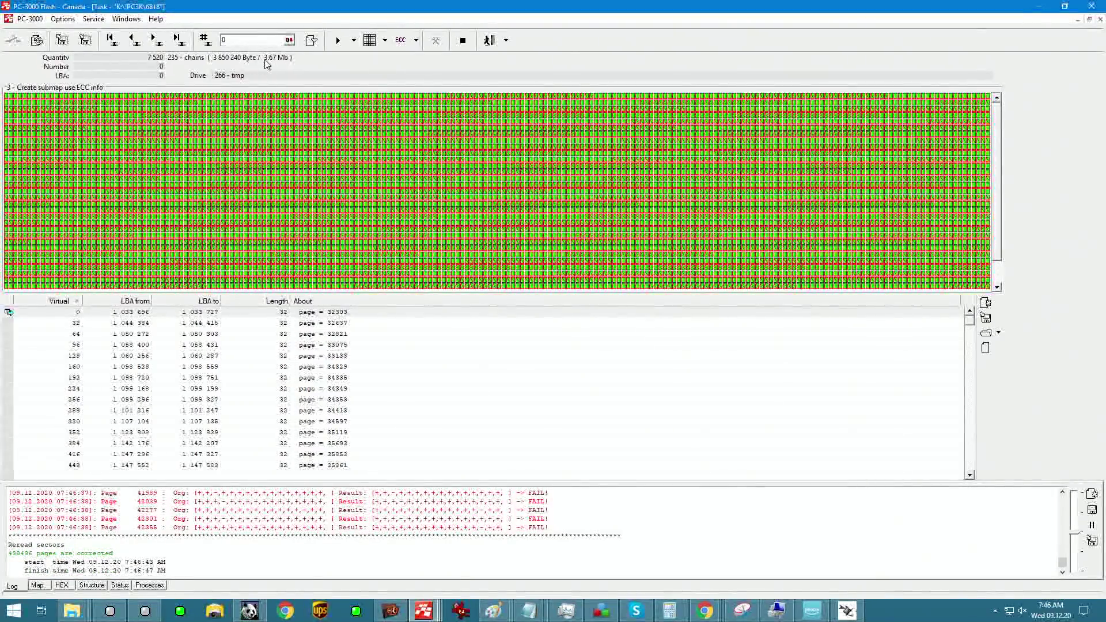
- Select all chains, rebuild the submap and reread it, correcting all 7,520 pages
left_click(309, 344)
key("ctrl+a")
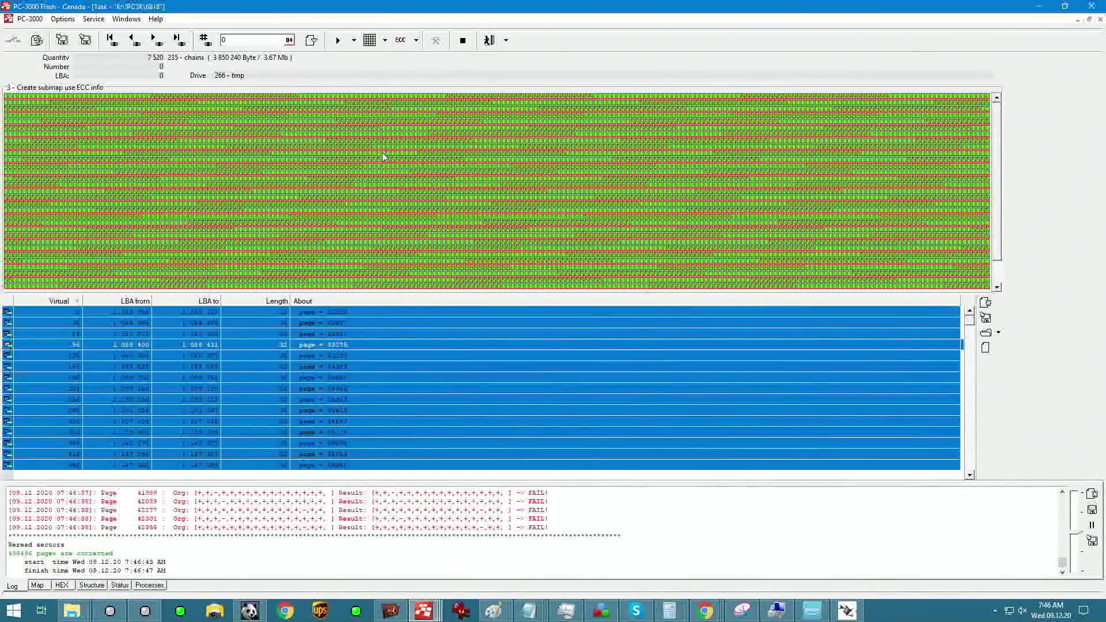
left_click(416, 40)
left_click(449, 102)
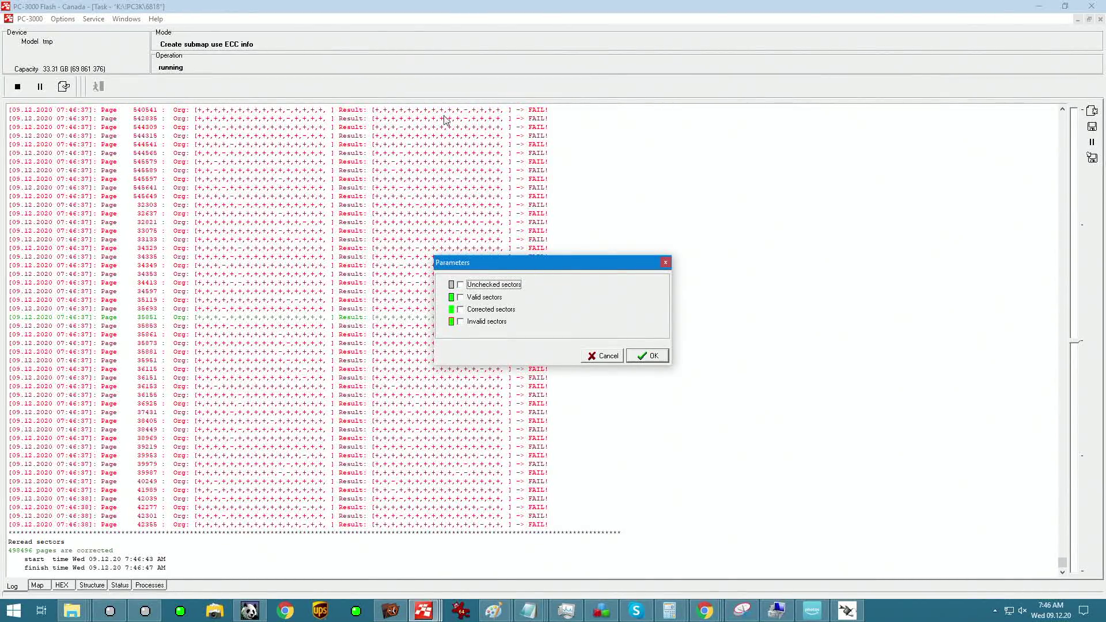
left_click(647, 355)
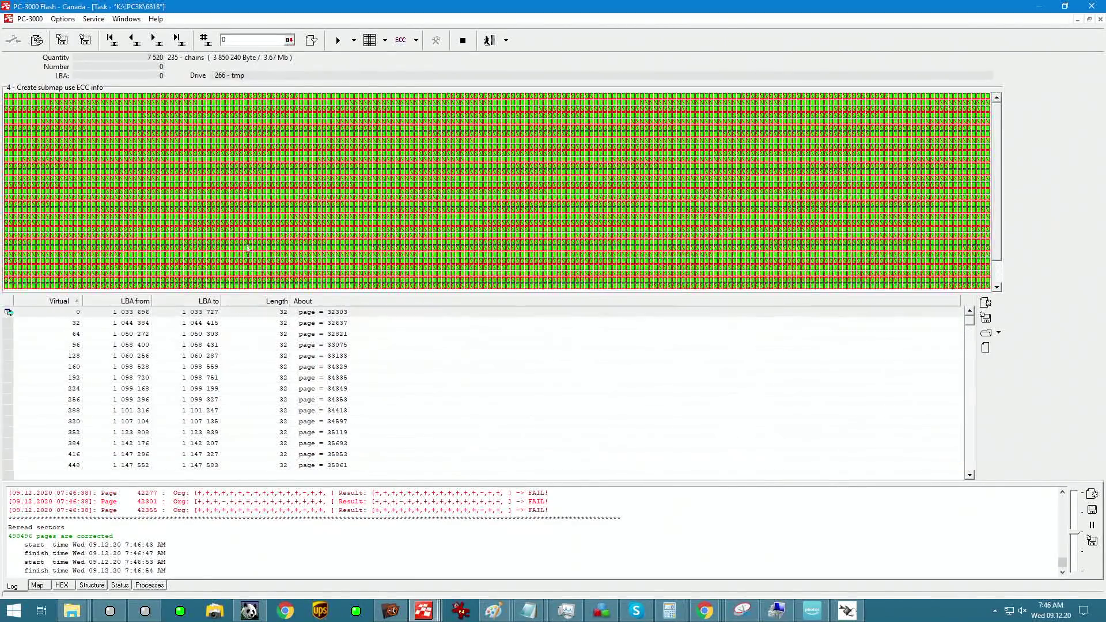
left_click(416, 40)
left_click(448, 101)
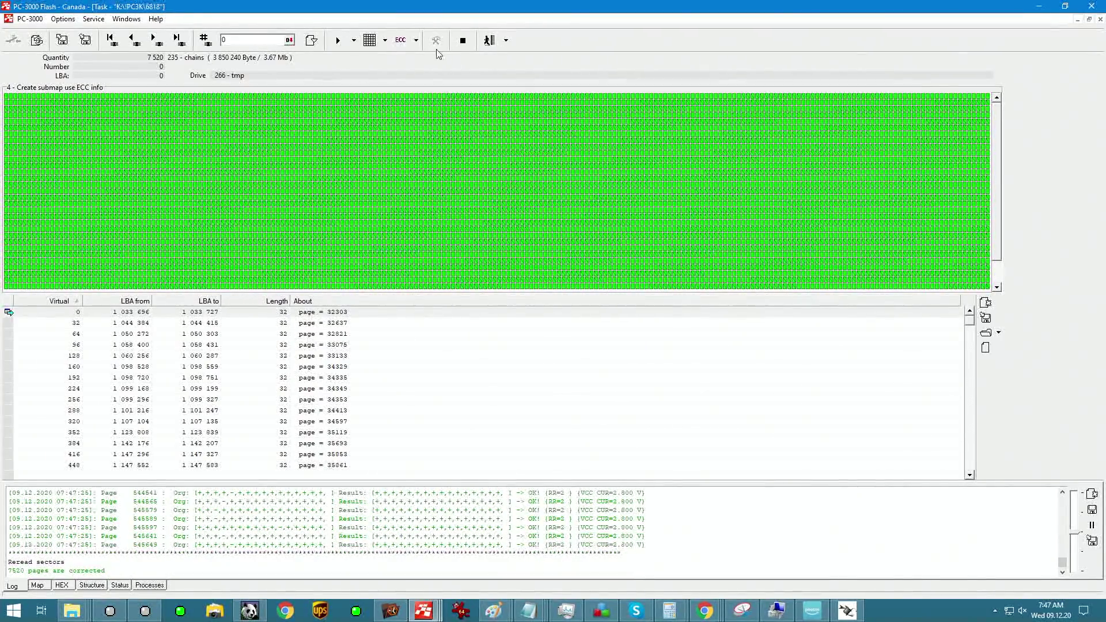
- Build another invalid-sector submap, which comes out empty, and return to the object map
left_click(416, 40)
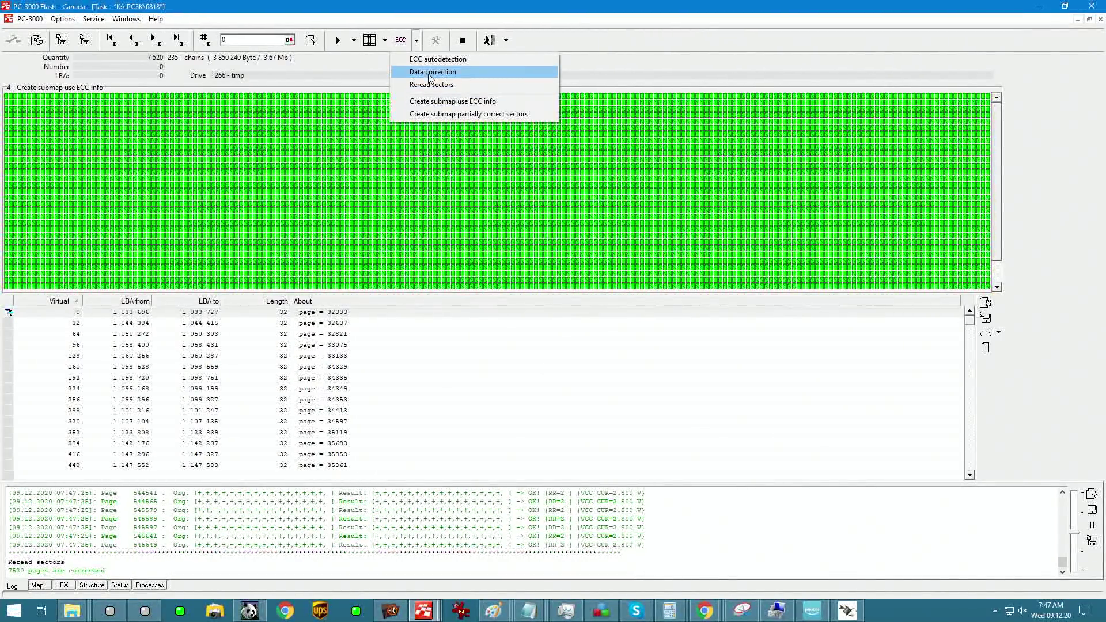
left_click(415, 106)
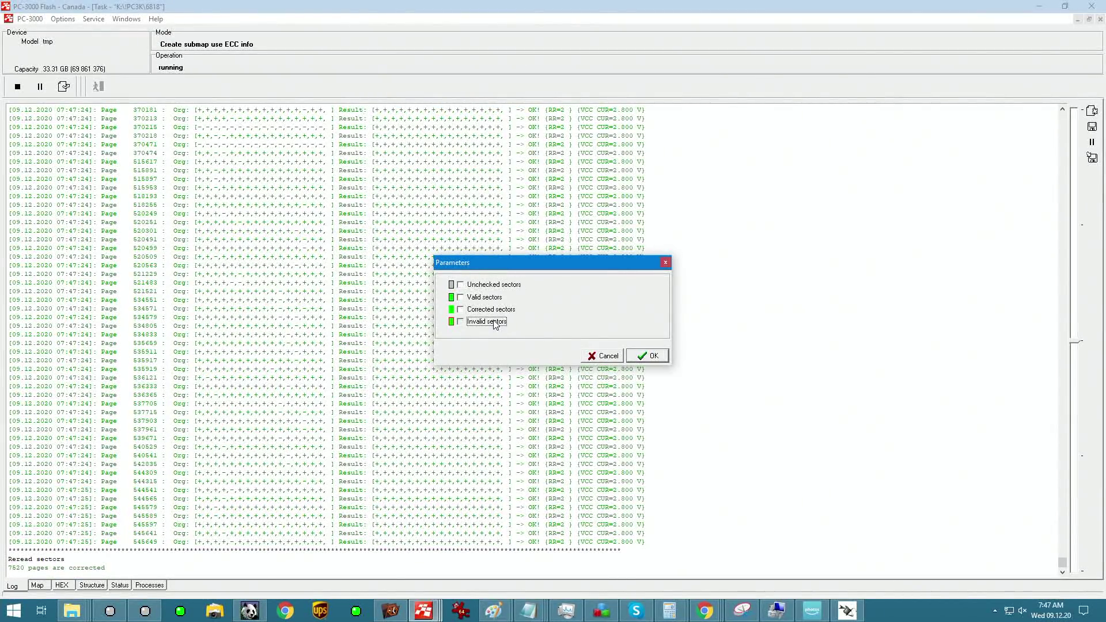
left_click(658, 357)
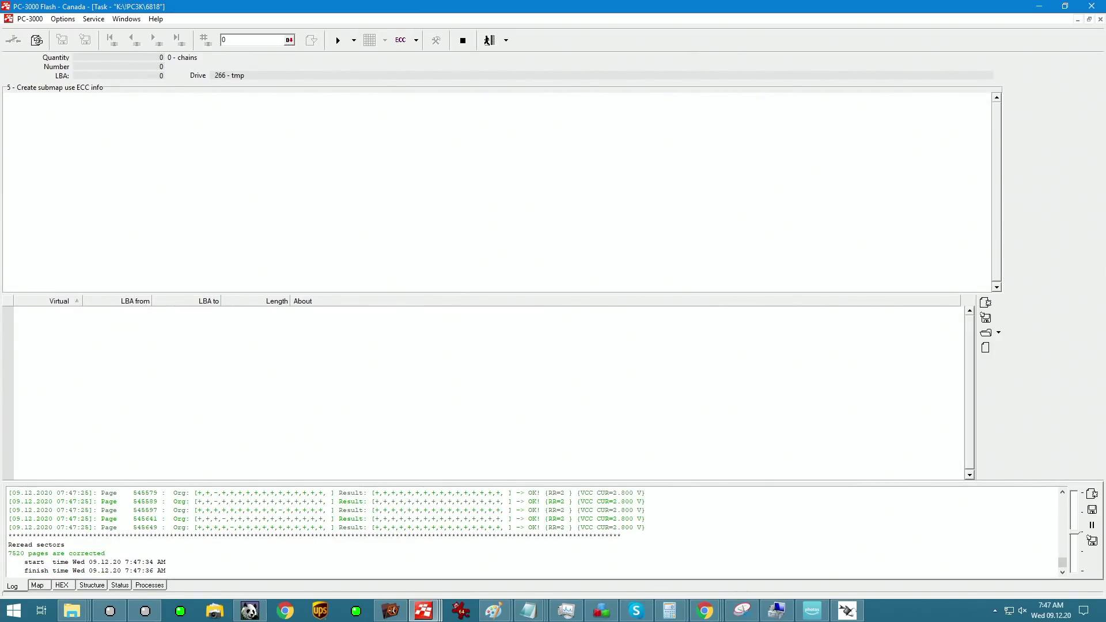
left_click(489, 41)
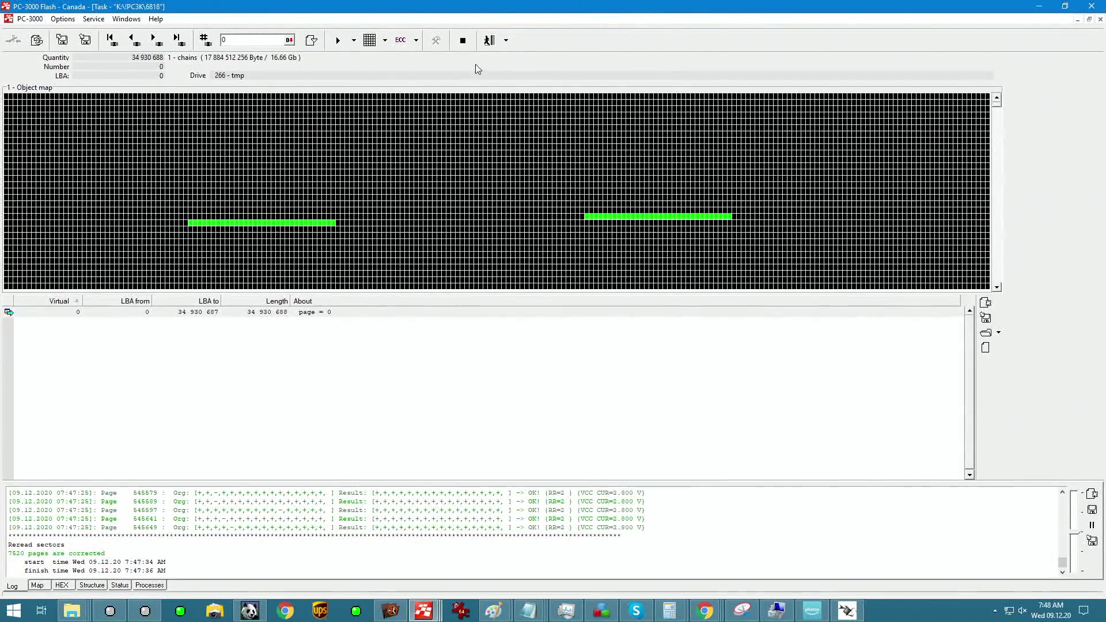
- Reopen item 0's object map from the Folders tree and collect its invalid sectors into an ECC-info submap
left_click(489, 40)
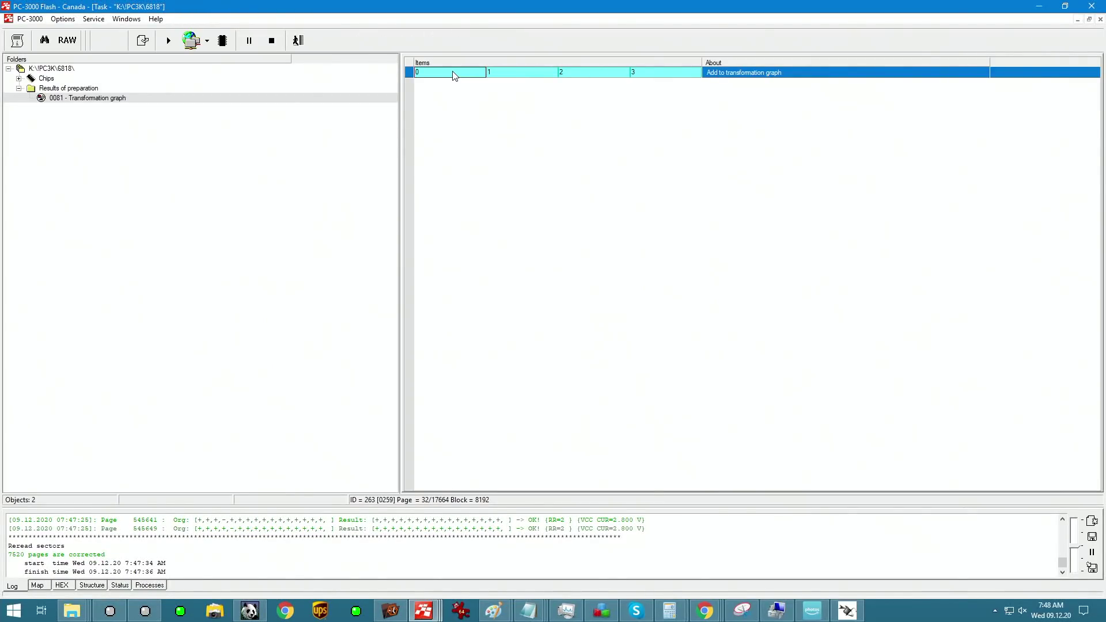
right_click(454, 75)
left_click(478, 189)
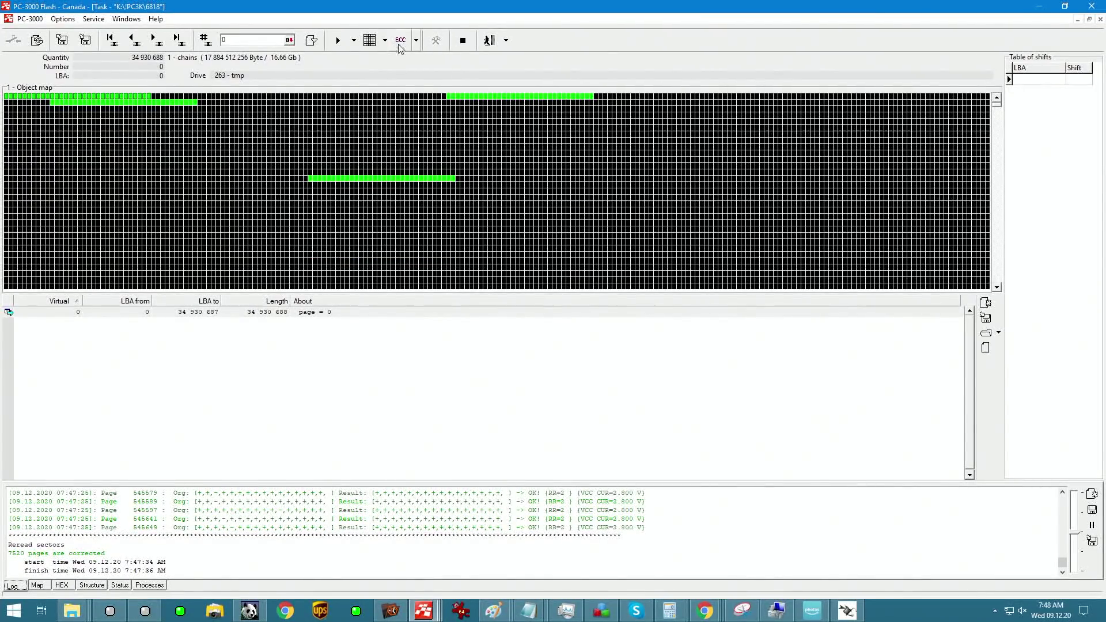
left_click(416, 40)
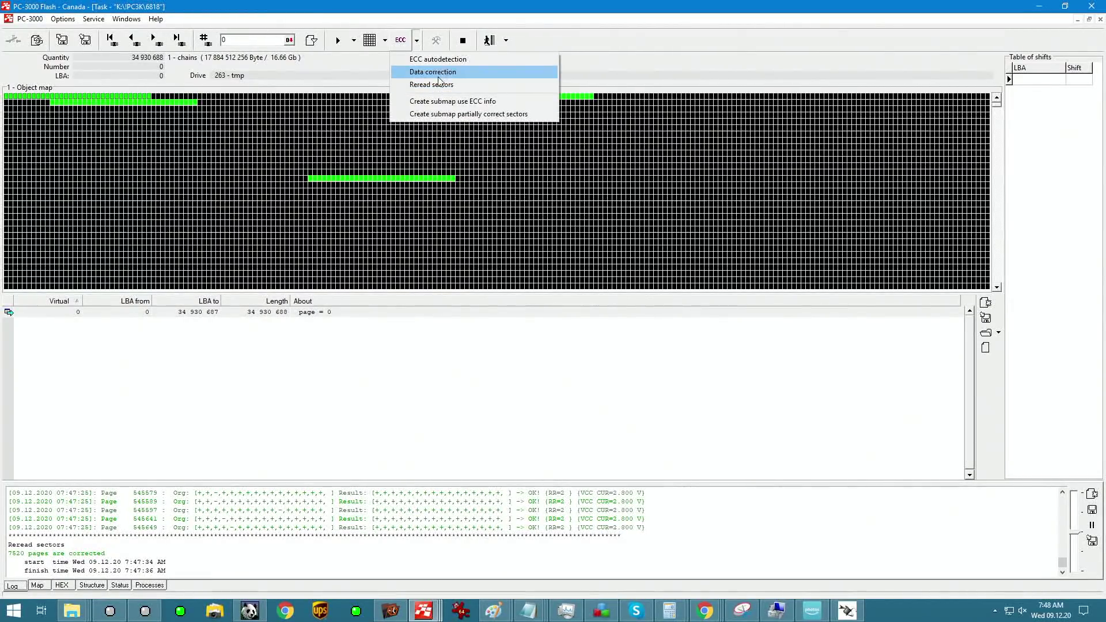
left_click(452, 101)
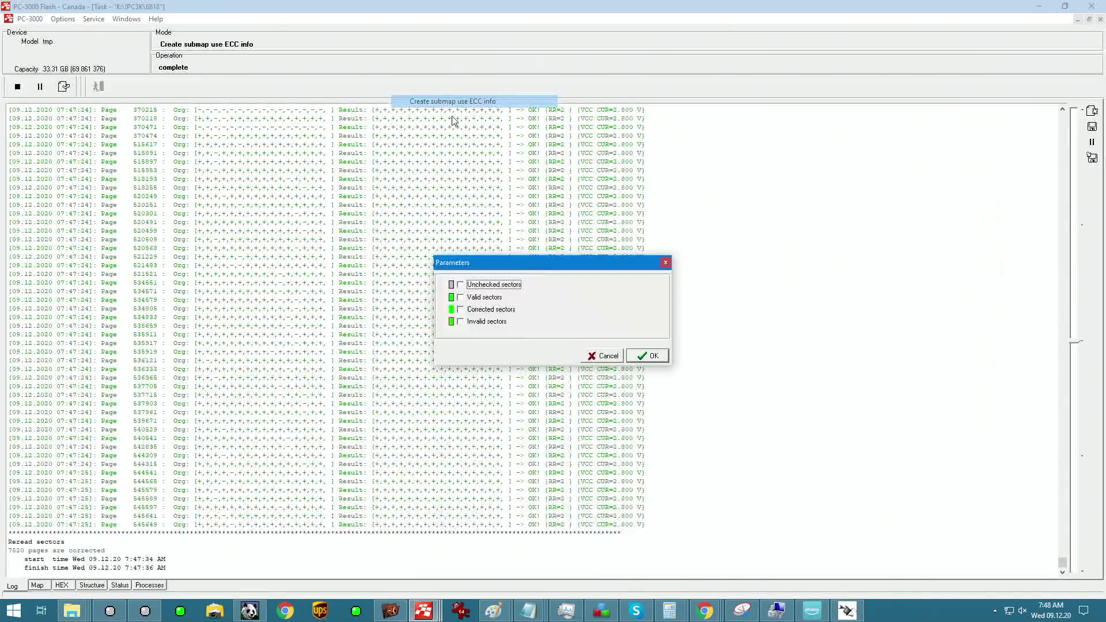
left_click(655, 356)
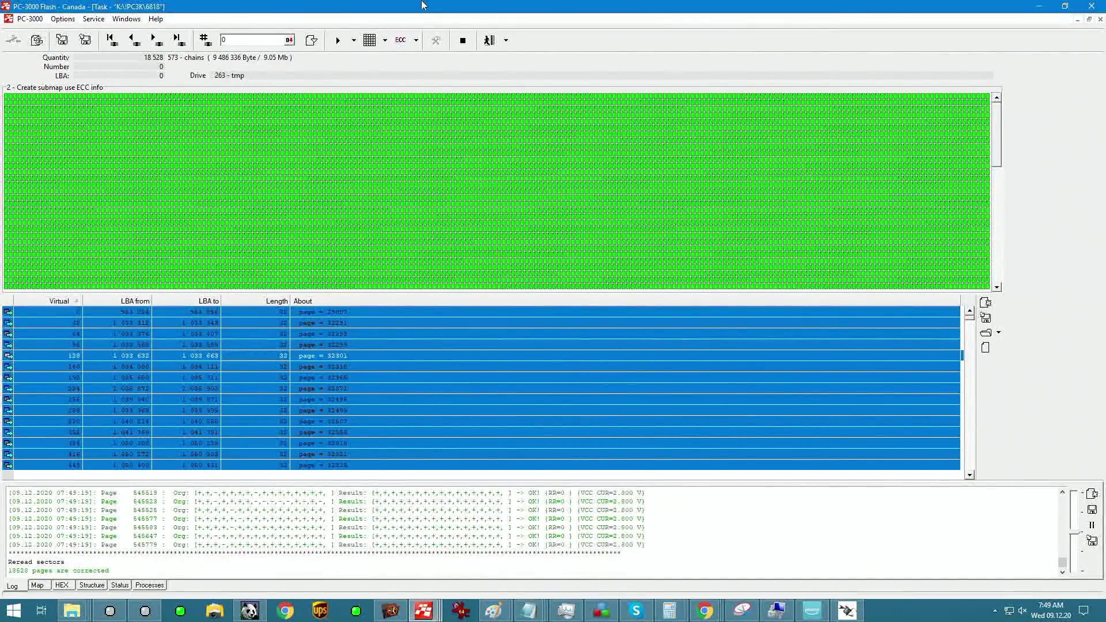
- Reread the sectors of the 18,528-page submap, then exit back to the task tree
left_click(416, 41)
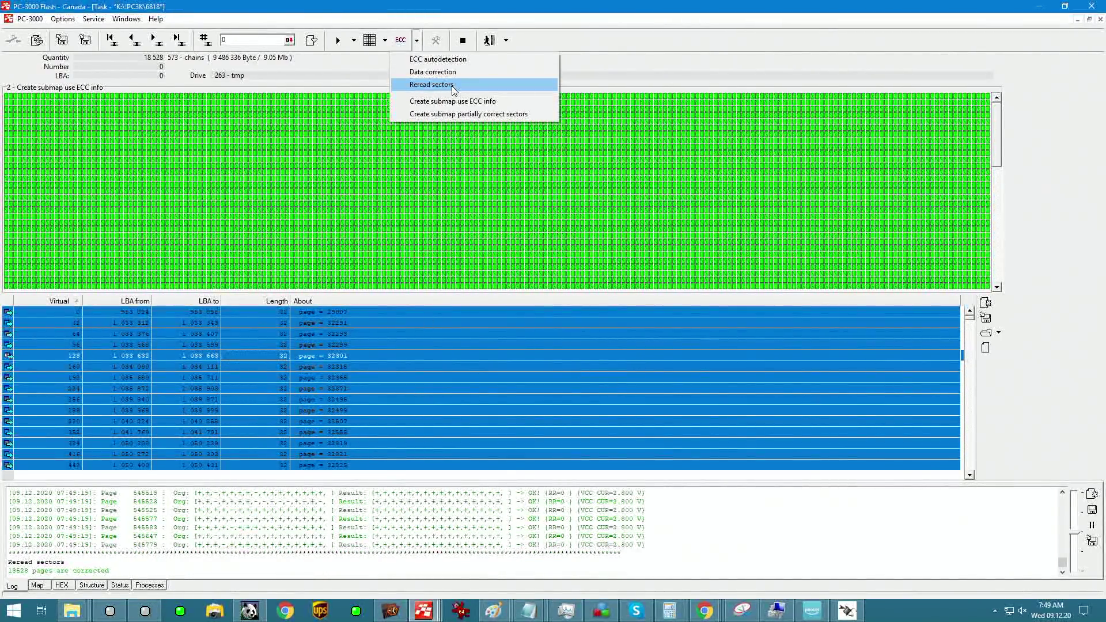
left_click(453, 102)
left_click(647, 355)
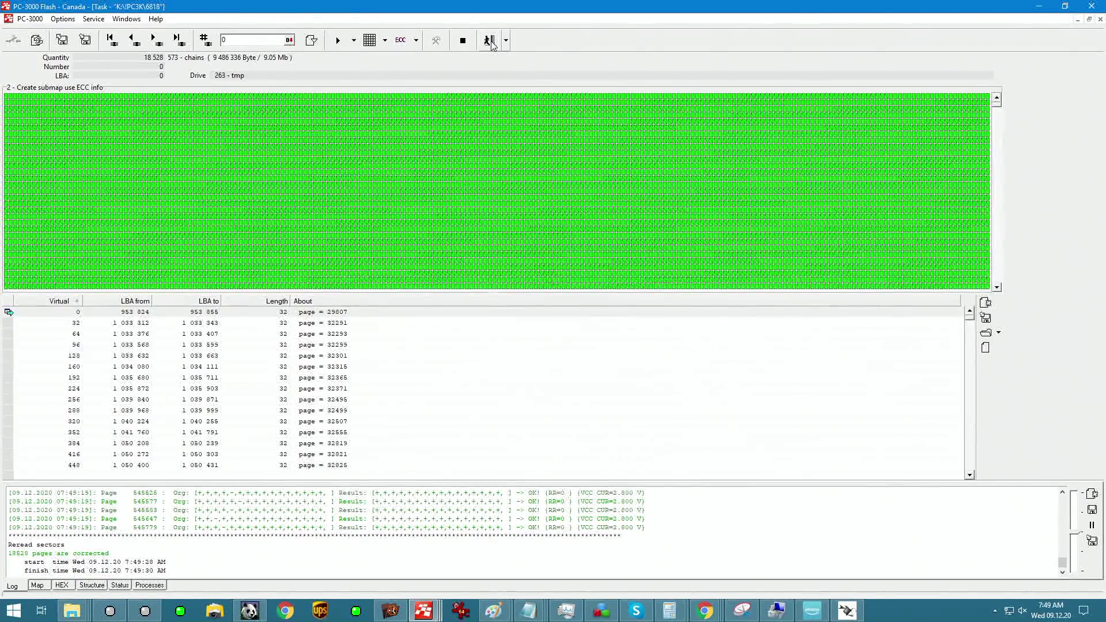
left_click(490, 40)
left_click(489, 40)
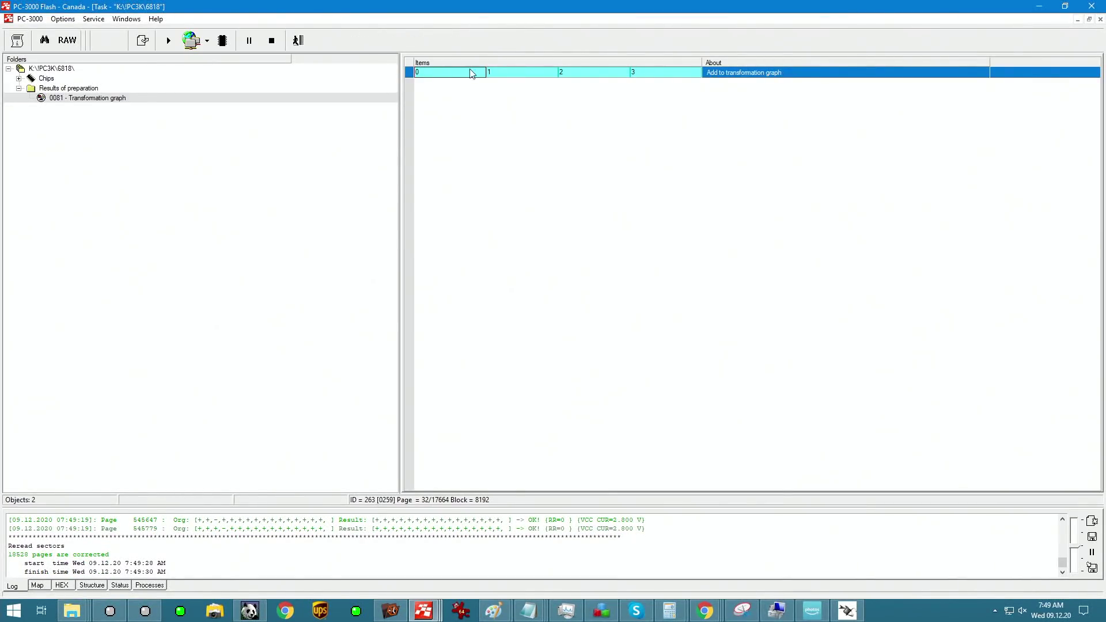
- Open the first graph item's object map and start an ECC-info submap from it
right_click(515, 78)
left_click(522, 204)
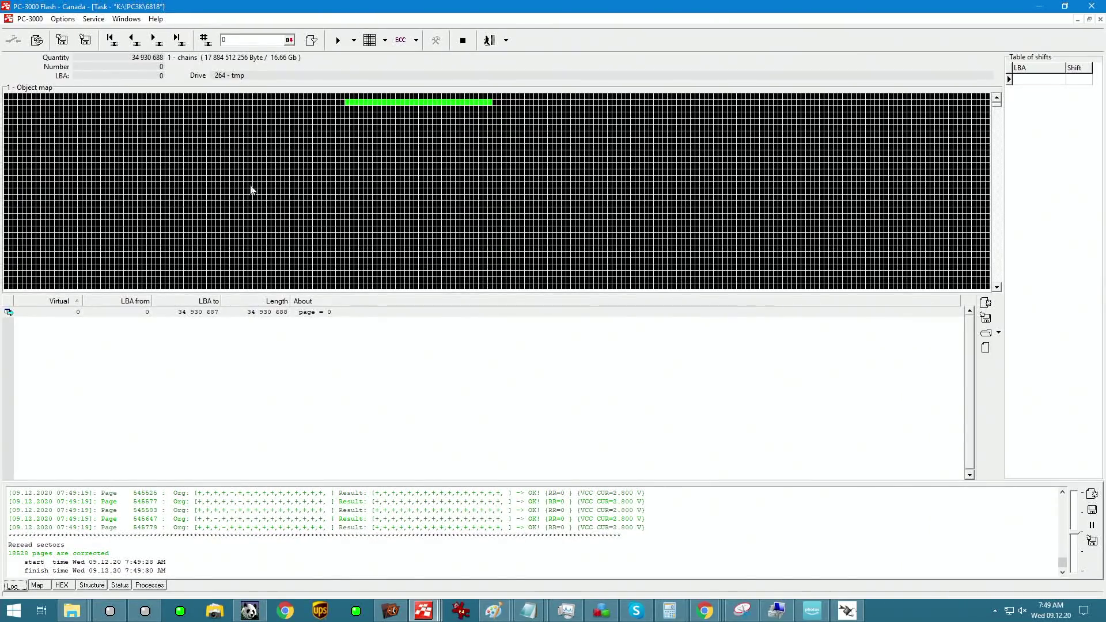
left_click(416, 40)
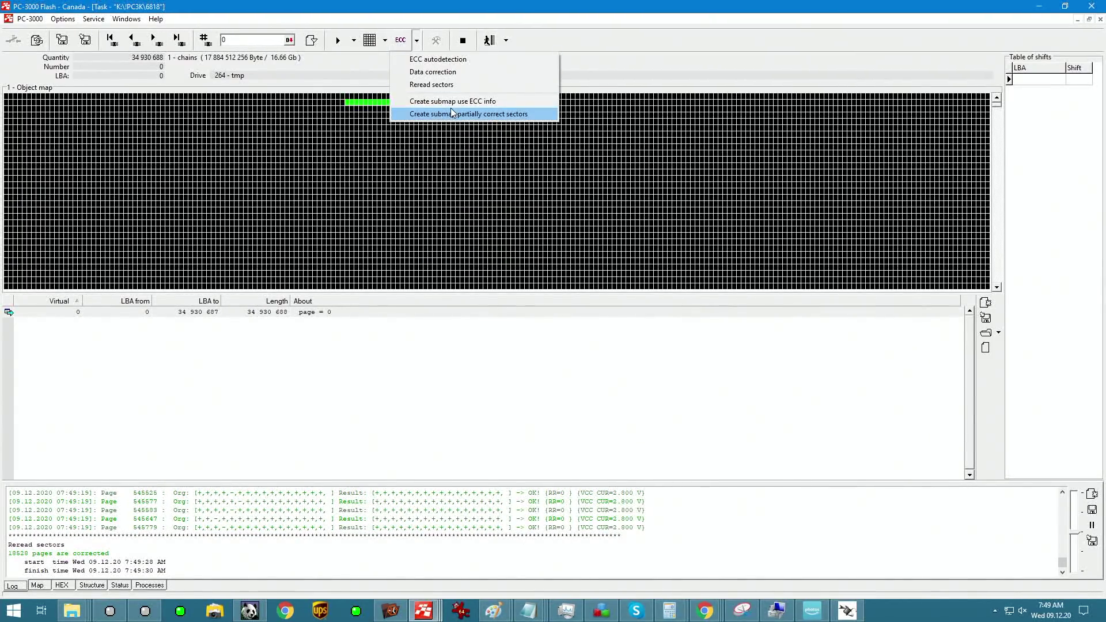
left_click(455, 102)
- Confirm the ECC submap parameters and select all 86,305 chains for rereading
left_click(637, 357)
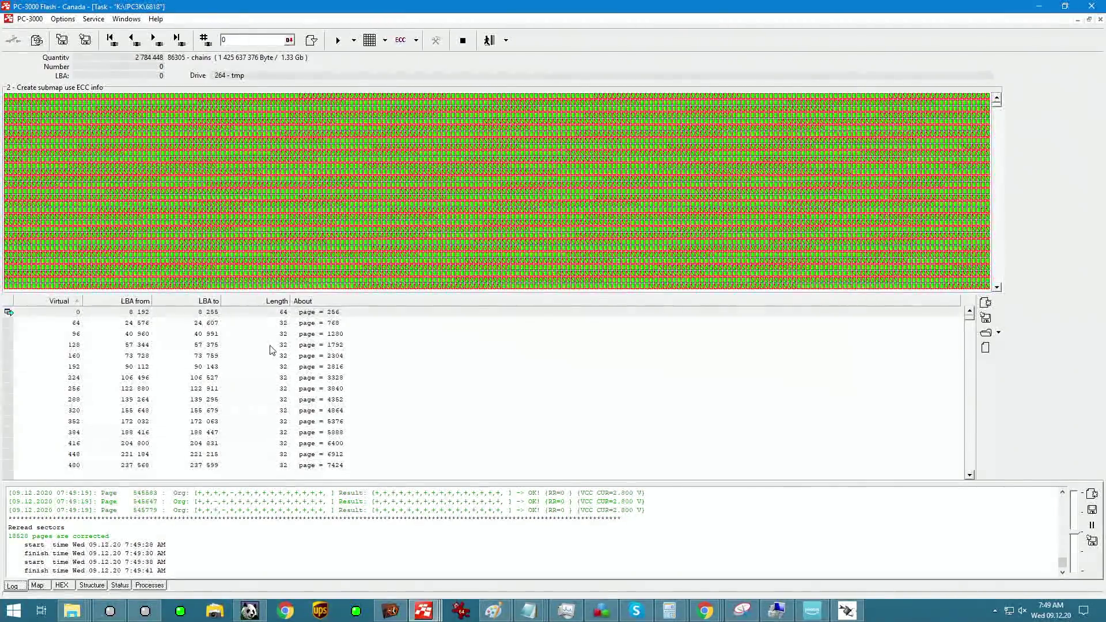
left_click(271, 346)
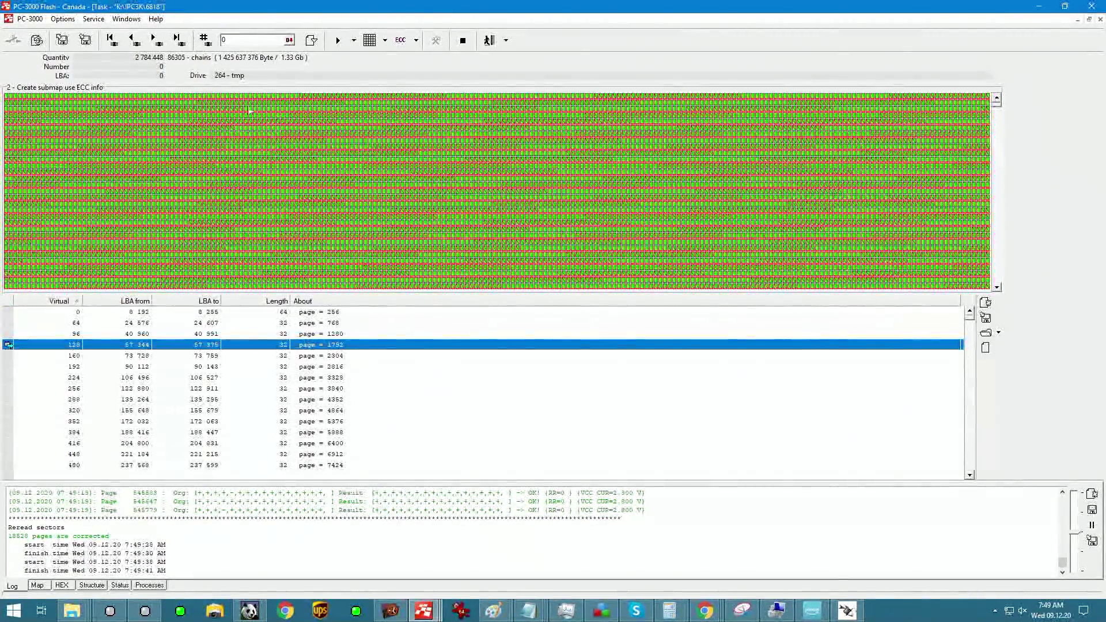
key("ctrl+a")
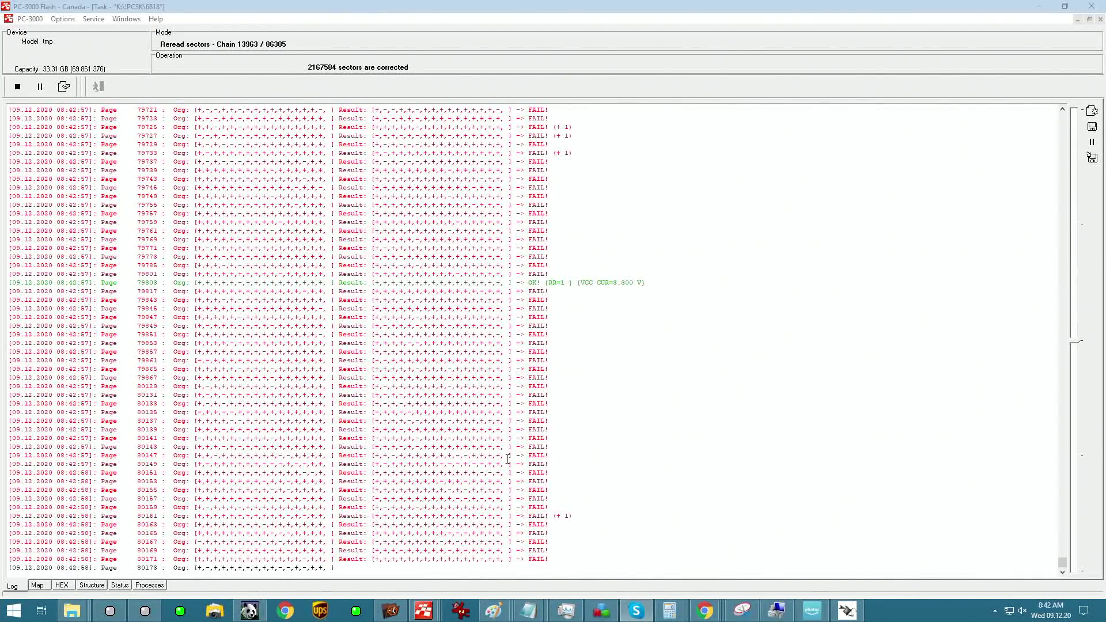
- Stop the running reread and build an ECC submap of only invalid sectors
left_click(21, 88)
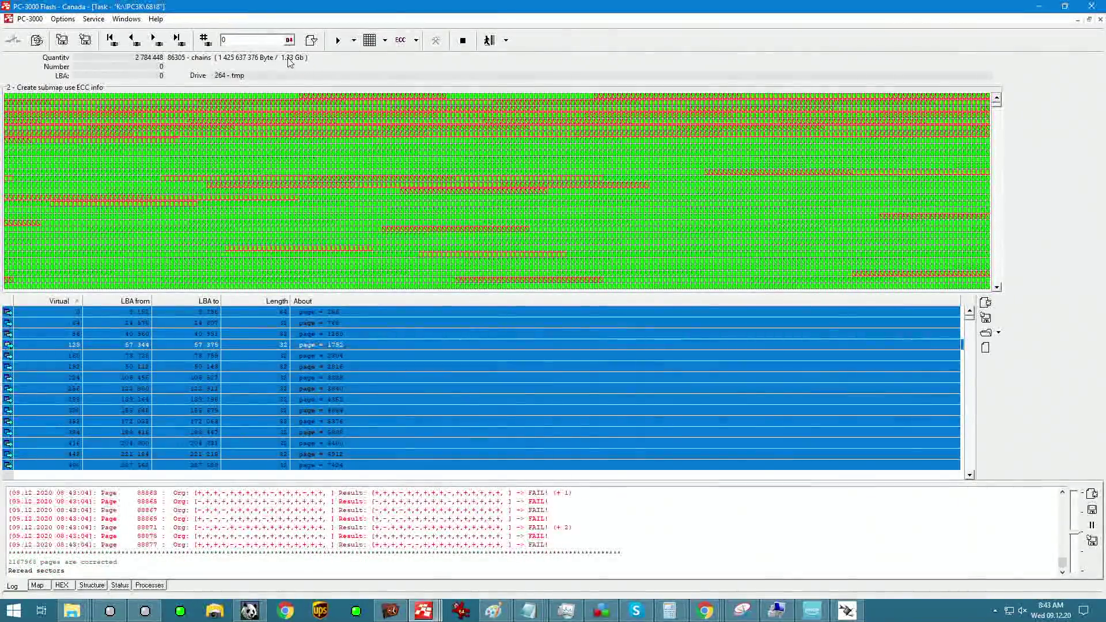
left_click(417, 40)
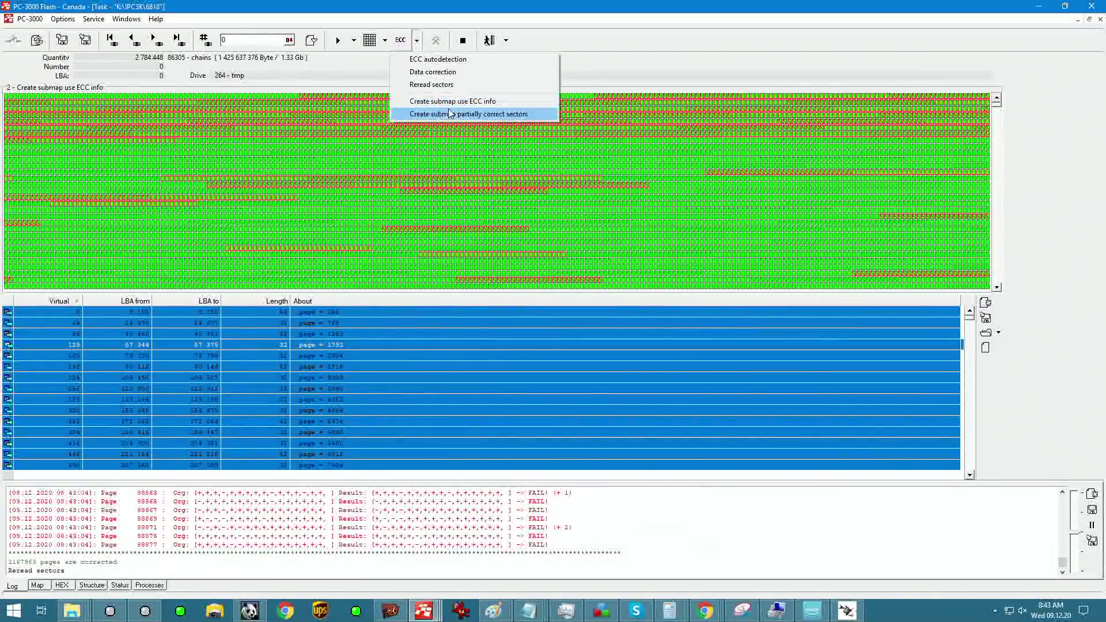
left_click(450, 102)
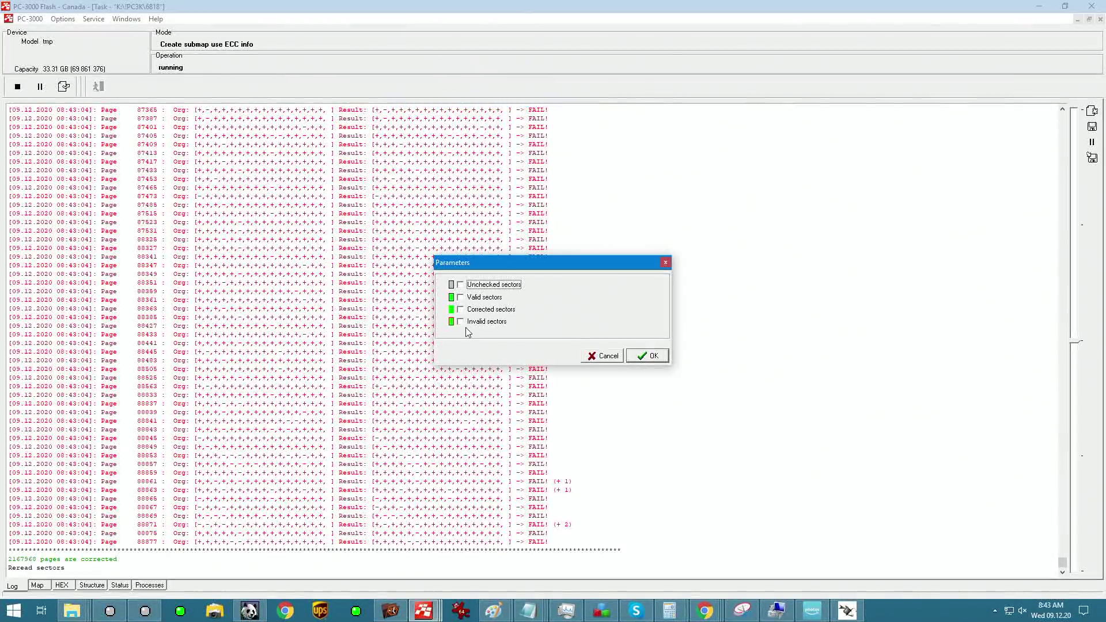
left_click(653, 357)
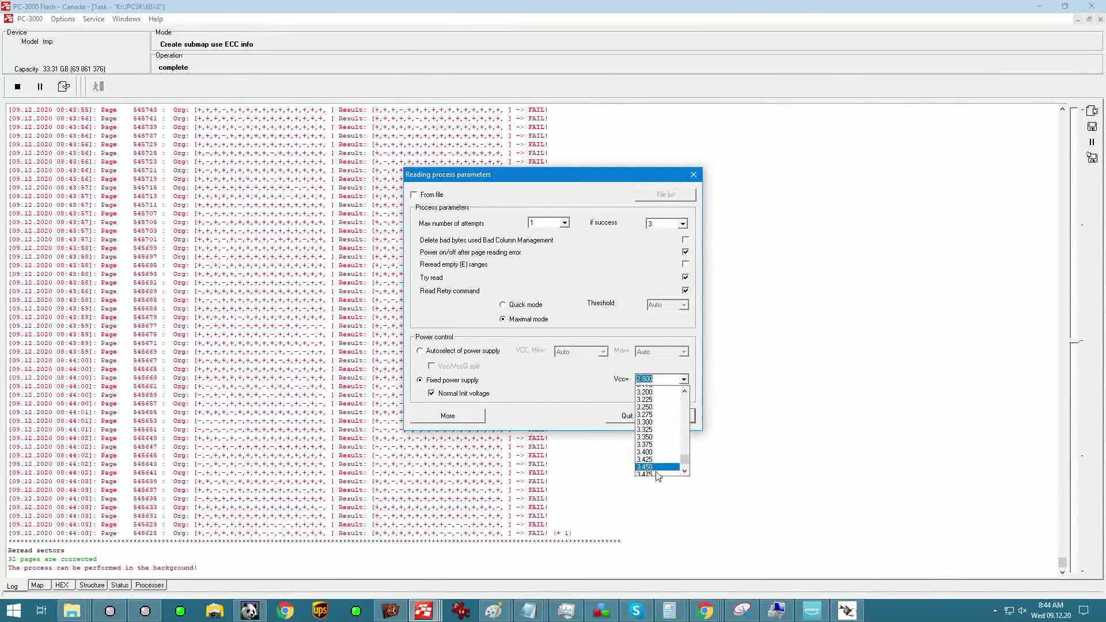
- Reread the invalid sectors with the supply voltage raised to 3.6 V
scroll(658, 461, "down", 2)
left_click(659, 470)
left_click(680, 416)
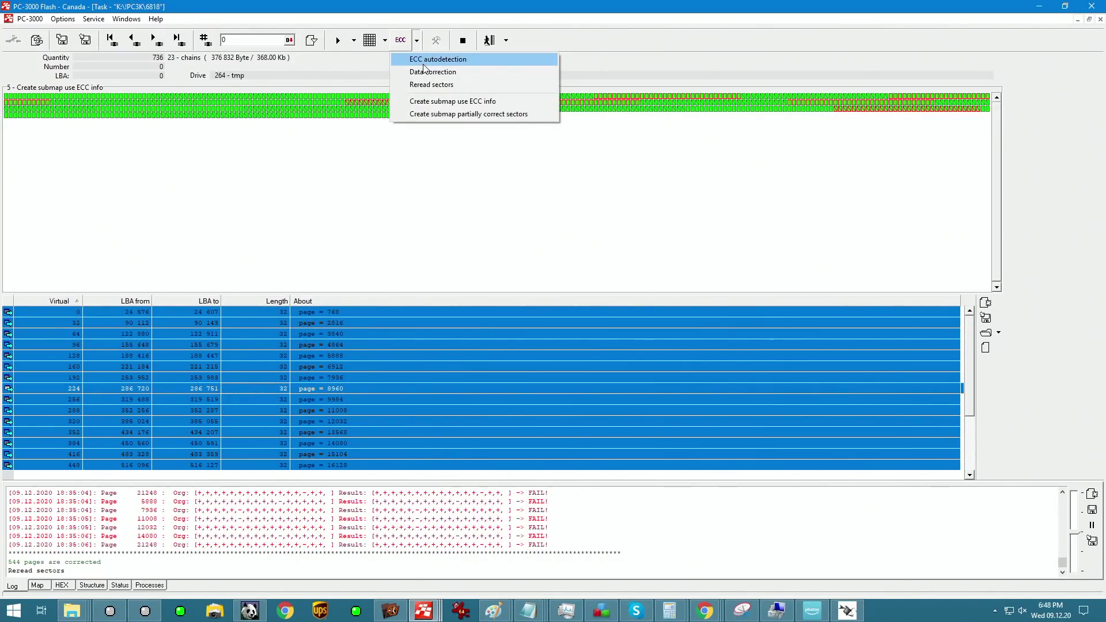
- Create an Invalid-sectors-only ECC submap and select all of its remaining chains
left_click(426, 100)
left_click(484, 322)
left_click(645, 356)
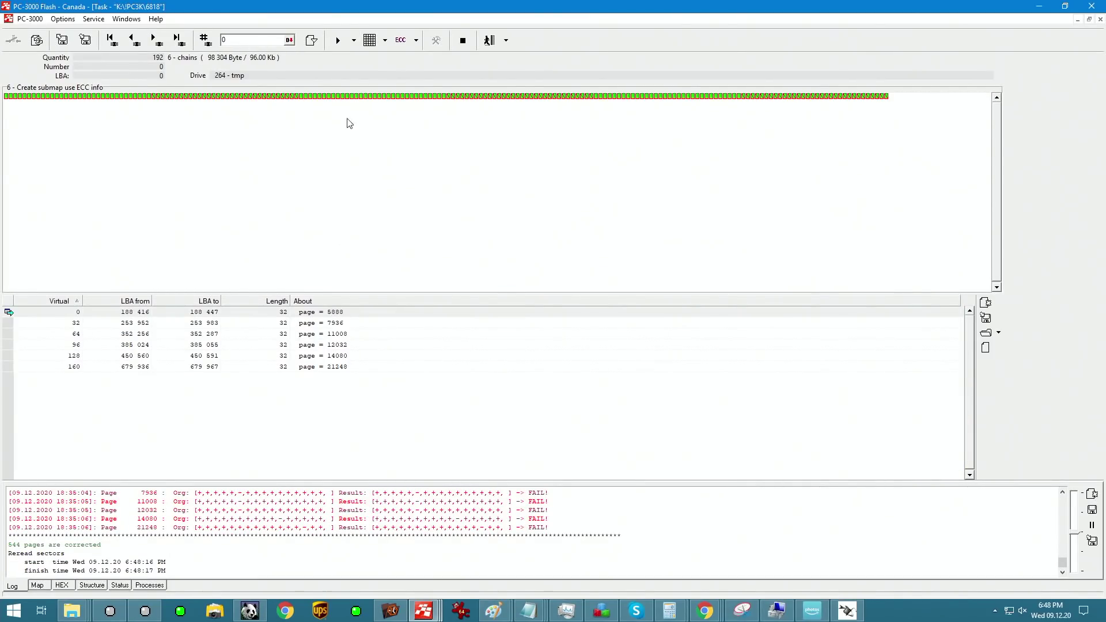
left_click(306, 336)
key("ctrl+a")
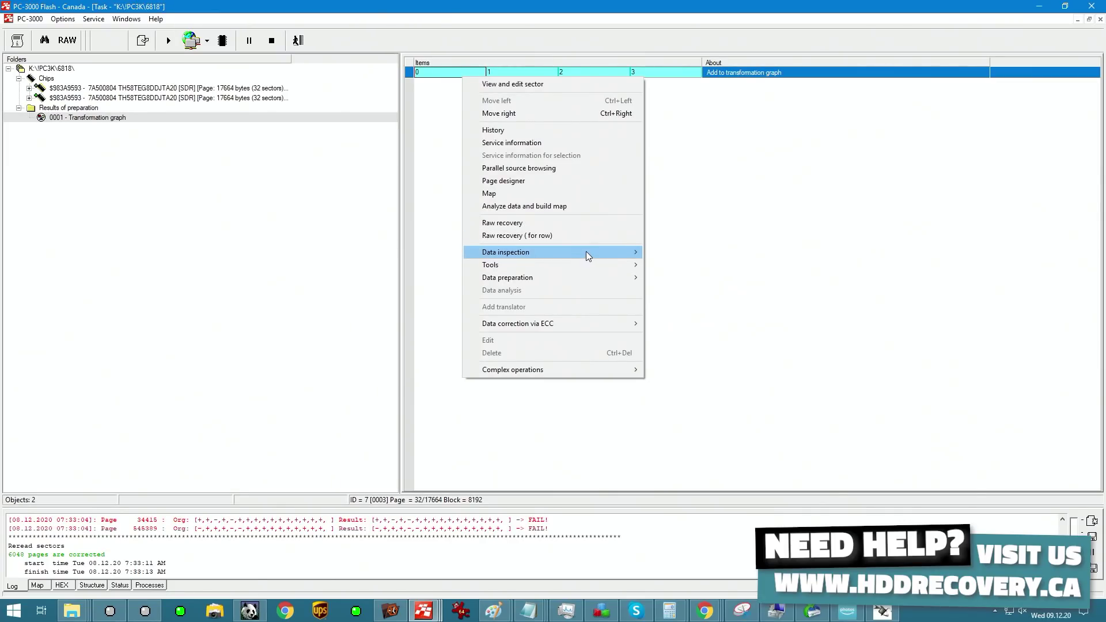
- Run 010 - XOR analysis on the dump to find its PS8210 XOR
mouse_move(586, 251)
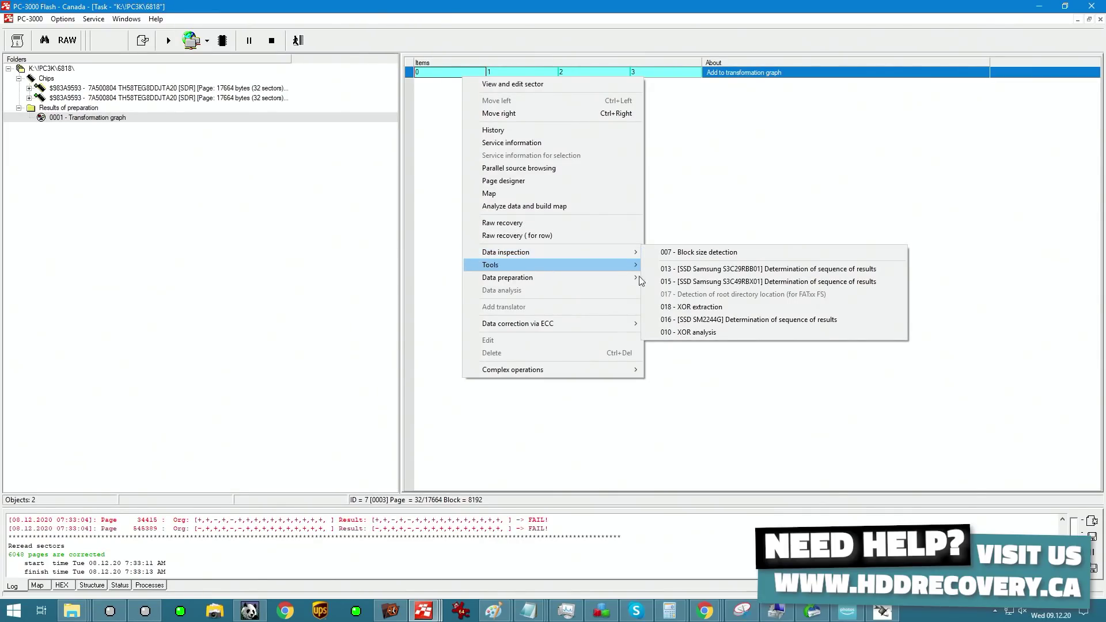
left_click(718, 335)
left_click(630, 328)
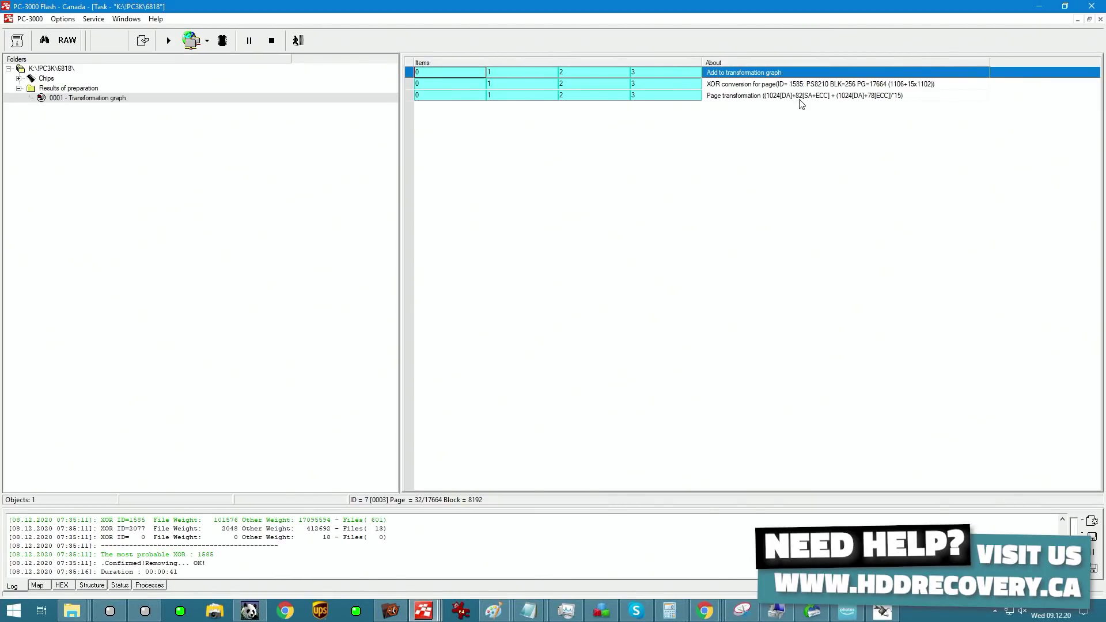
- Inspect dumps 1, 2 and 3 of the new Page transformation step
left_click(784, 96)
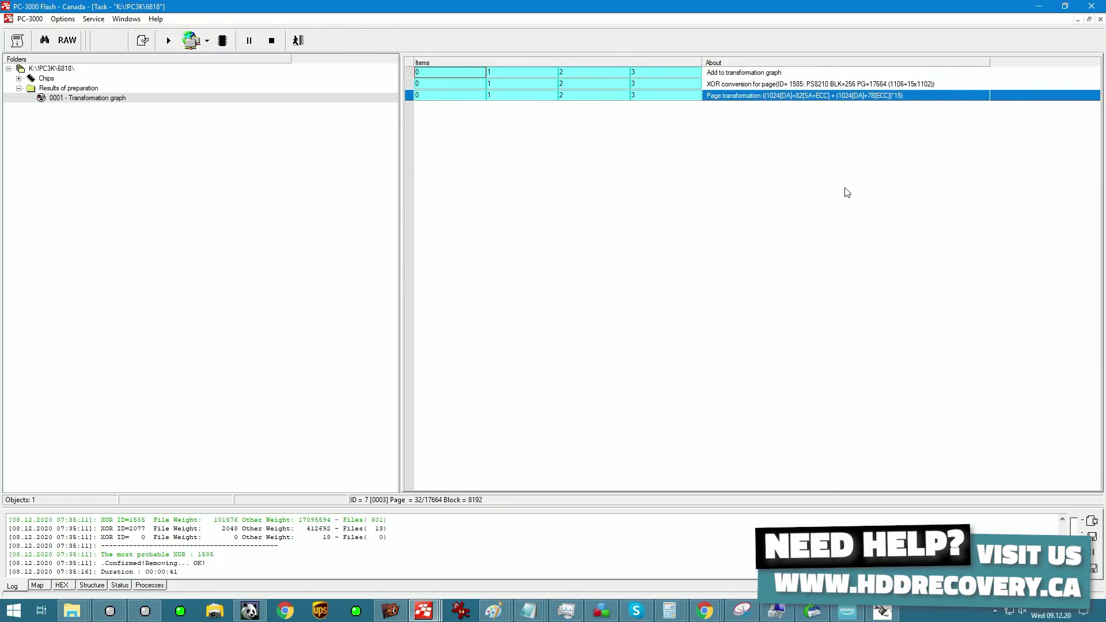
left_click(476, 98)
left_click(573, 98)
left_click(640, 95)
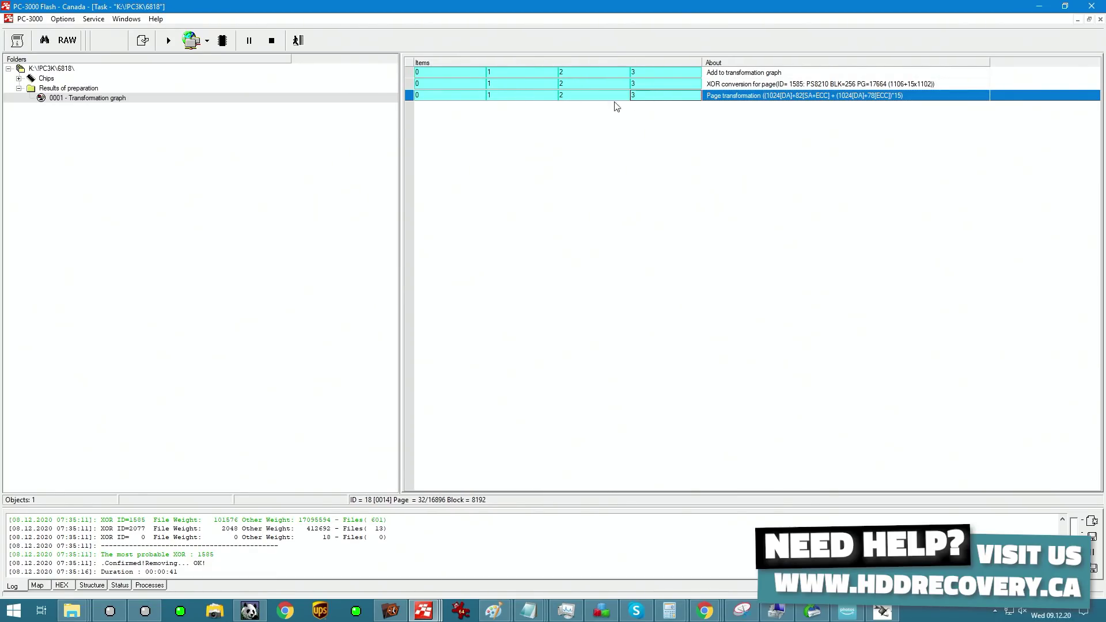
left_click(518, 99)
key("Left")
- Run Raw recovery on the Page transformation step's output
right_click(462, 96)
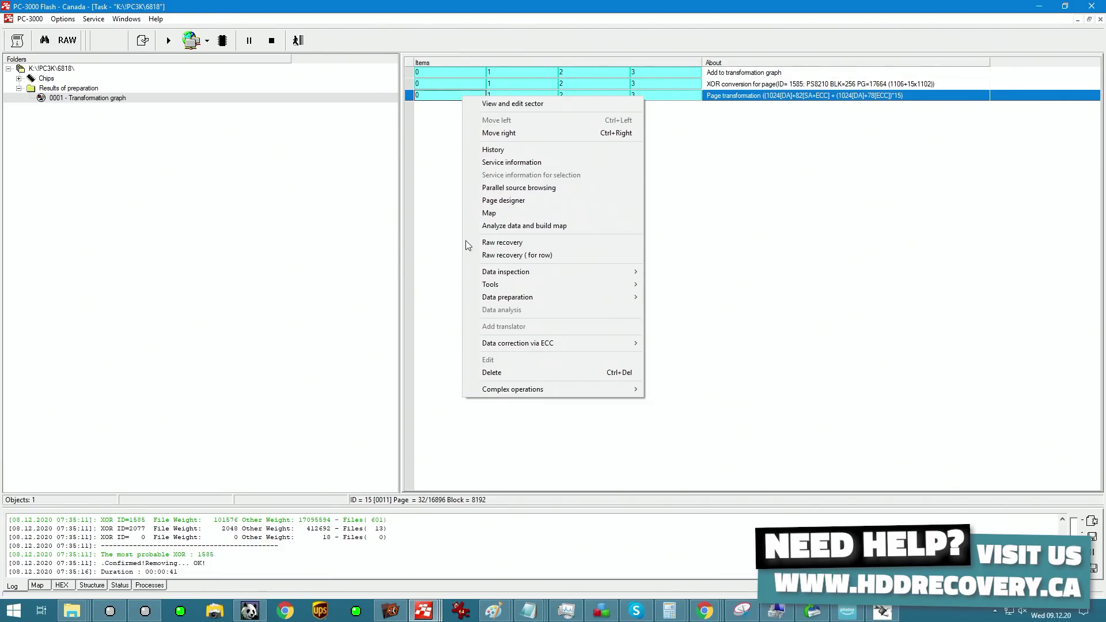
left_click(521, 242)
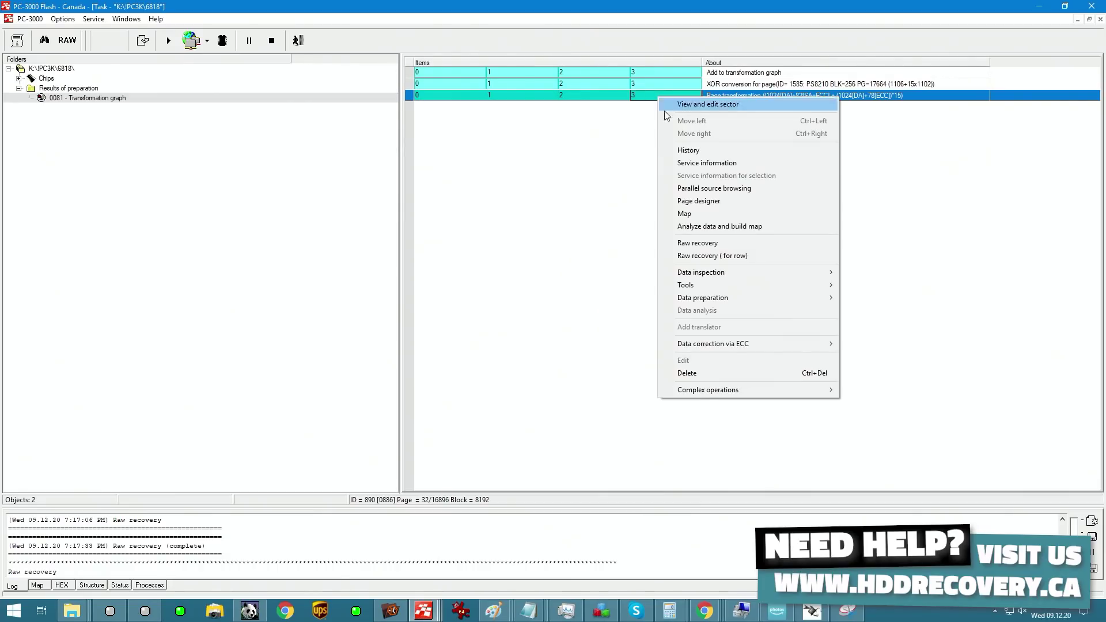
- Compare dump pairs in parallel hex, ending on dumps 887 and 889 at LBA 6026381
right_click(505, 93)
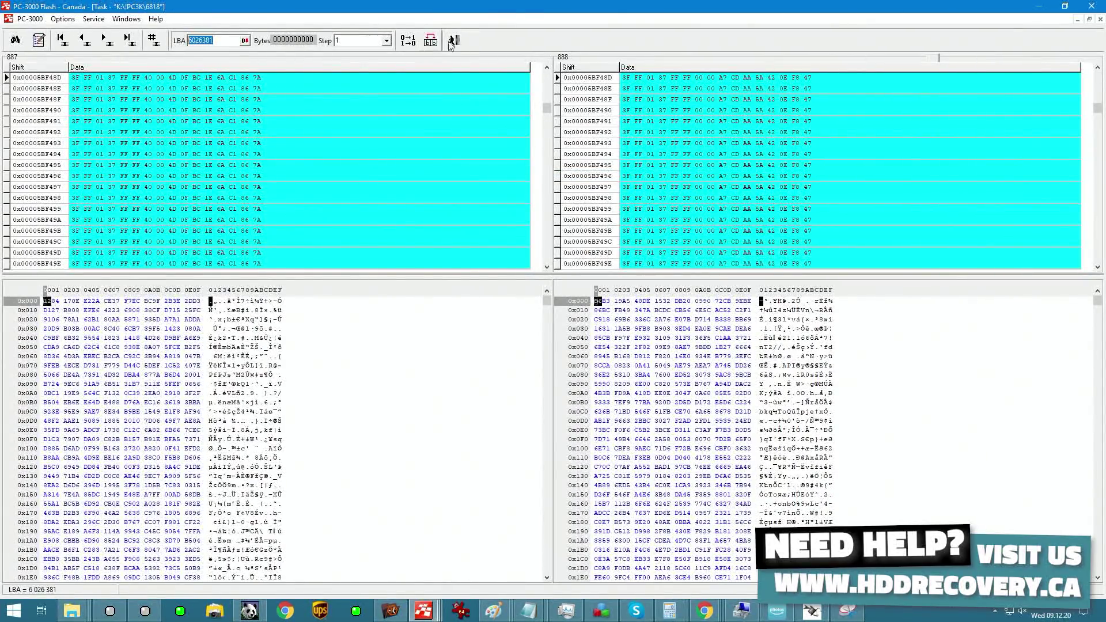
left_click(454, 41)
right_click(604, 96)
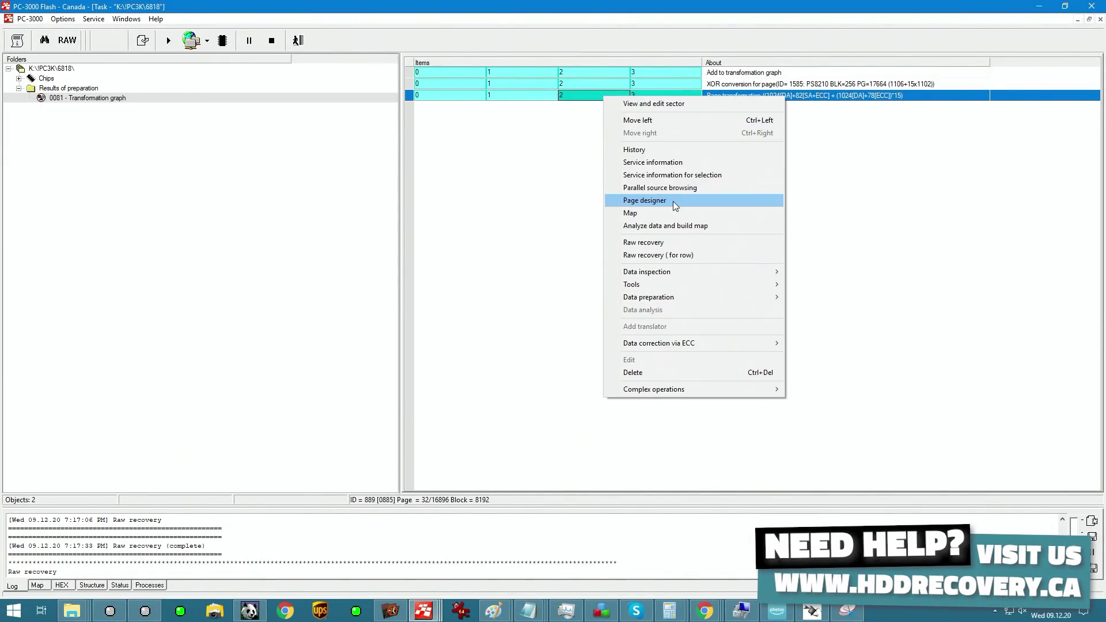
left_click(610, 104)
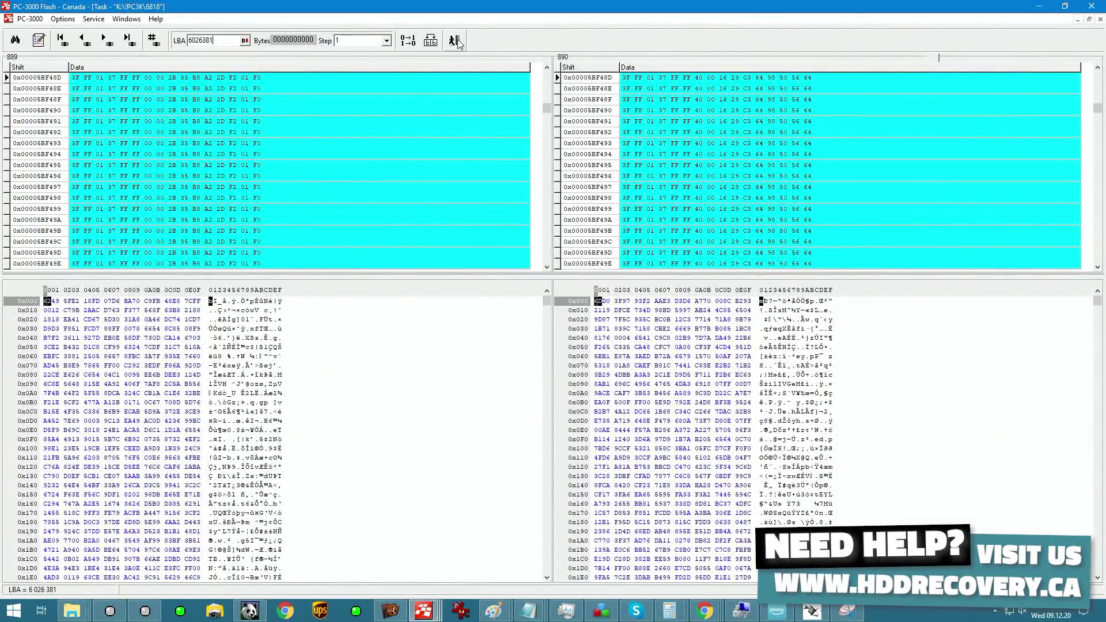
left_click(455, 40)
right_click(604, 92)
left_click(614, 104)
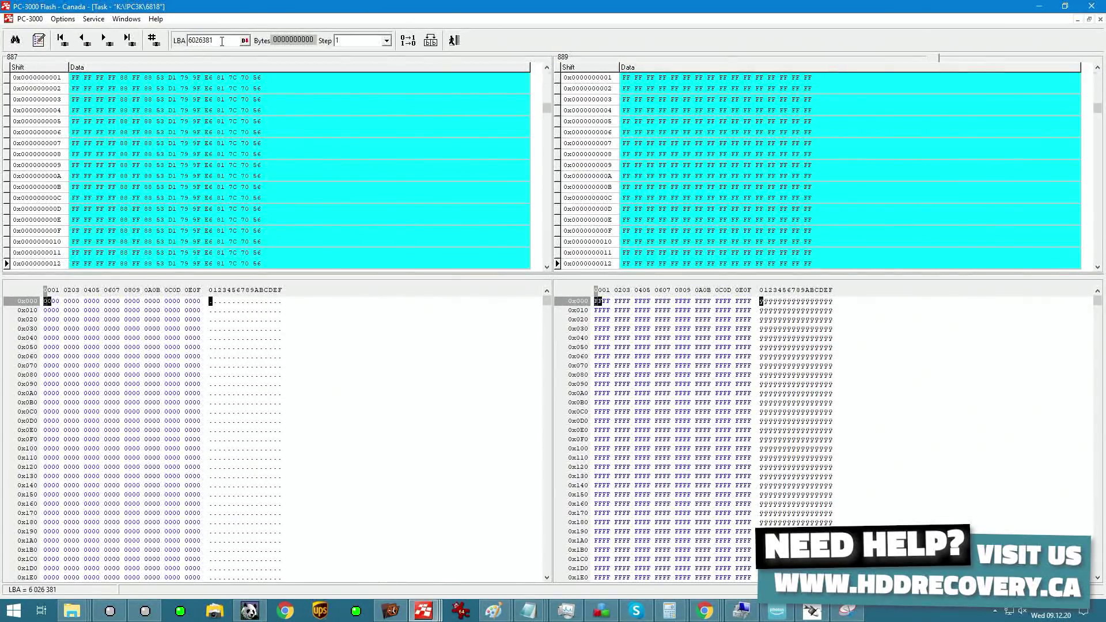
- Compare dumps 890 and 888, then reorder the first step's dumps to 0, 2, 3, 1
left_click(454, 40)
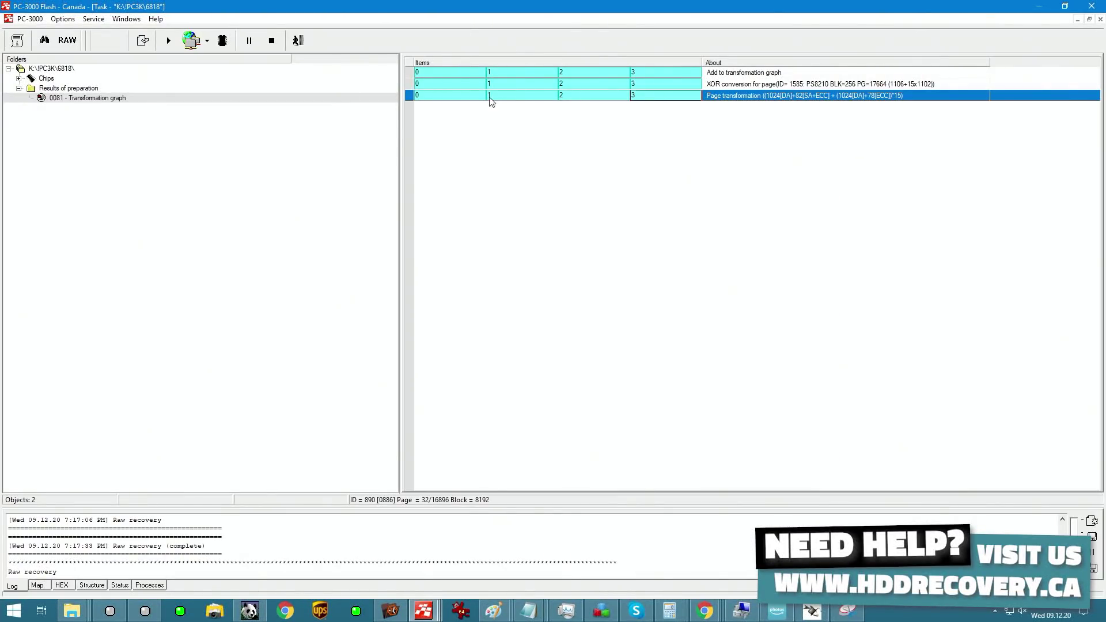
right_click(531, 95)
left_click(631, 122)
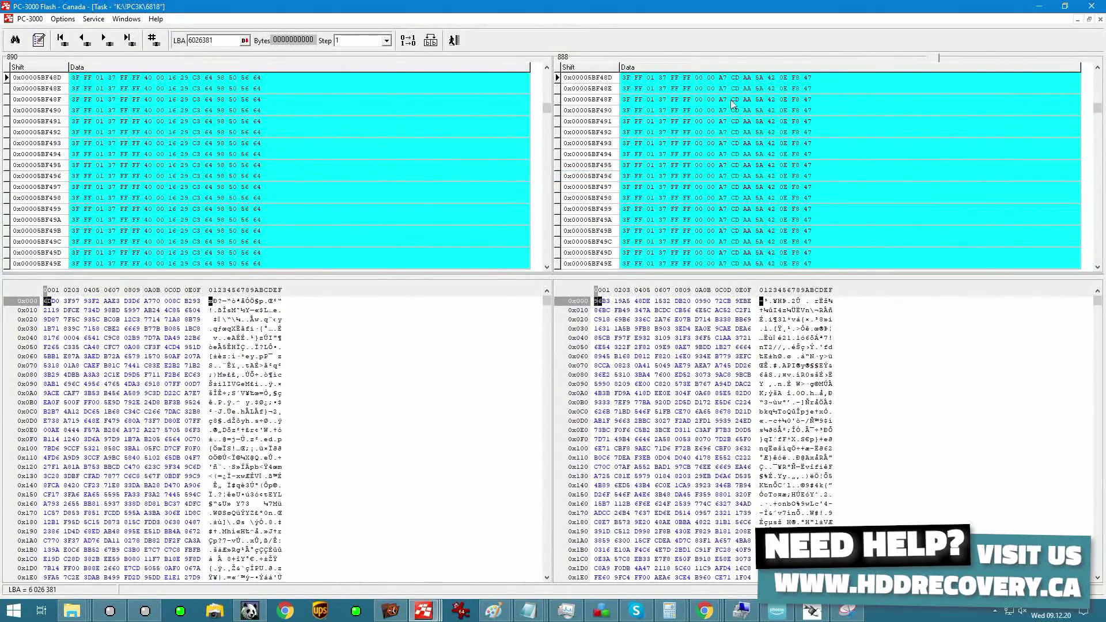
key("Escape")
right_click(541, 75)
right_click(609, 72)
left_click(766, 99)
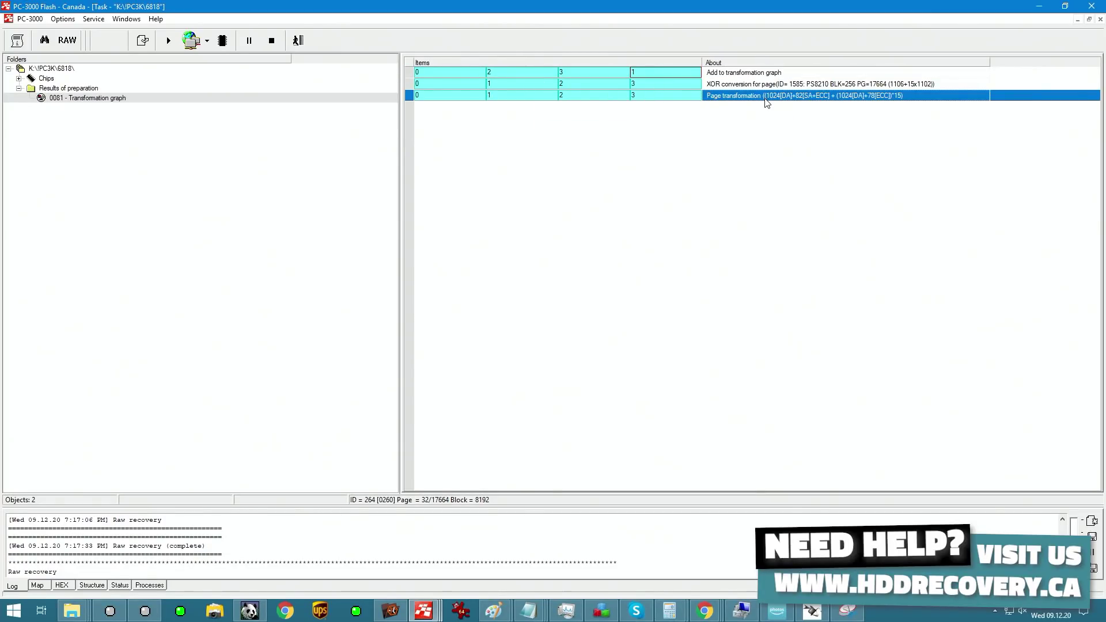
- Add a PHISON PS8035/8210 channel synchronisation step with 8192-sector blocks
right_click(765, 100)
left_click(629, 147)
right_click(793, 93)
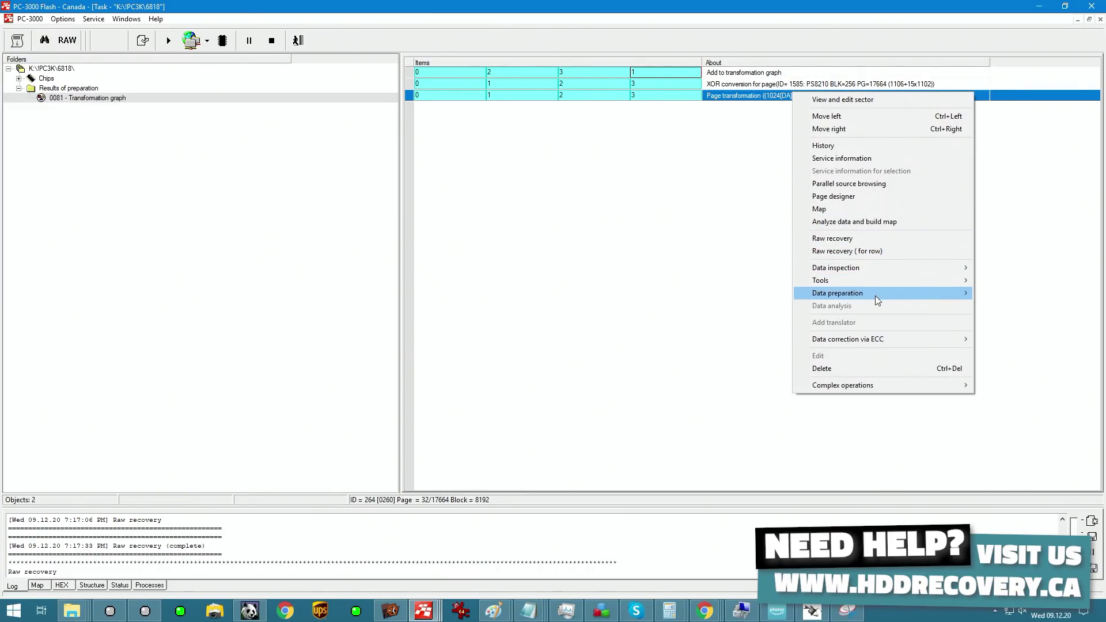
mouse_move(876, 294)
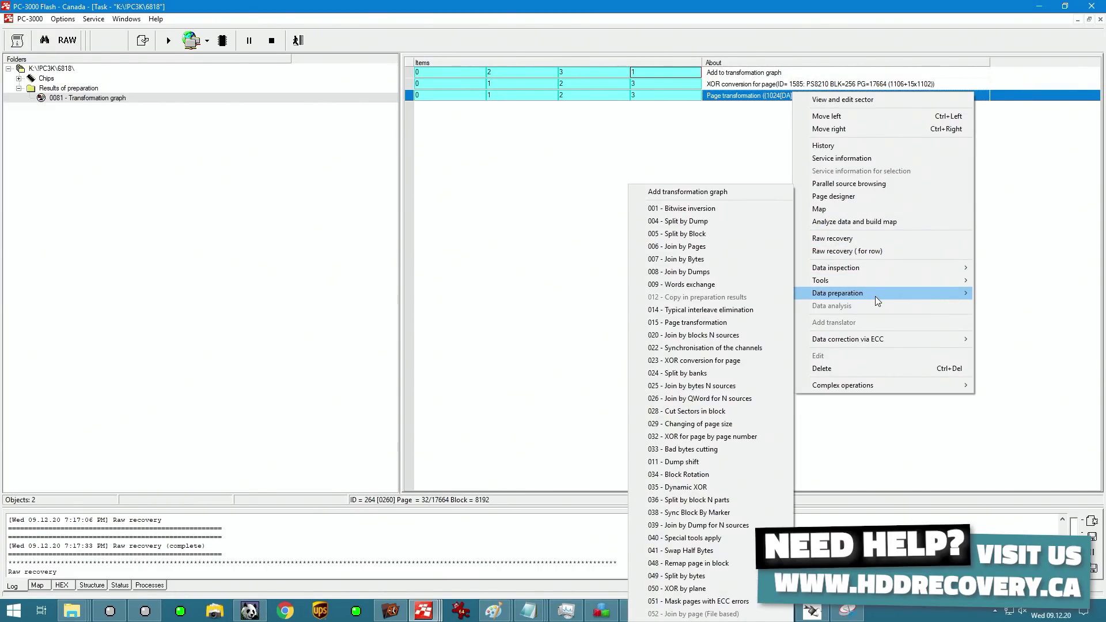
left_click(764, 348)
left_click(451, 226)
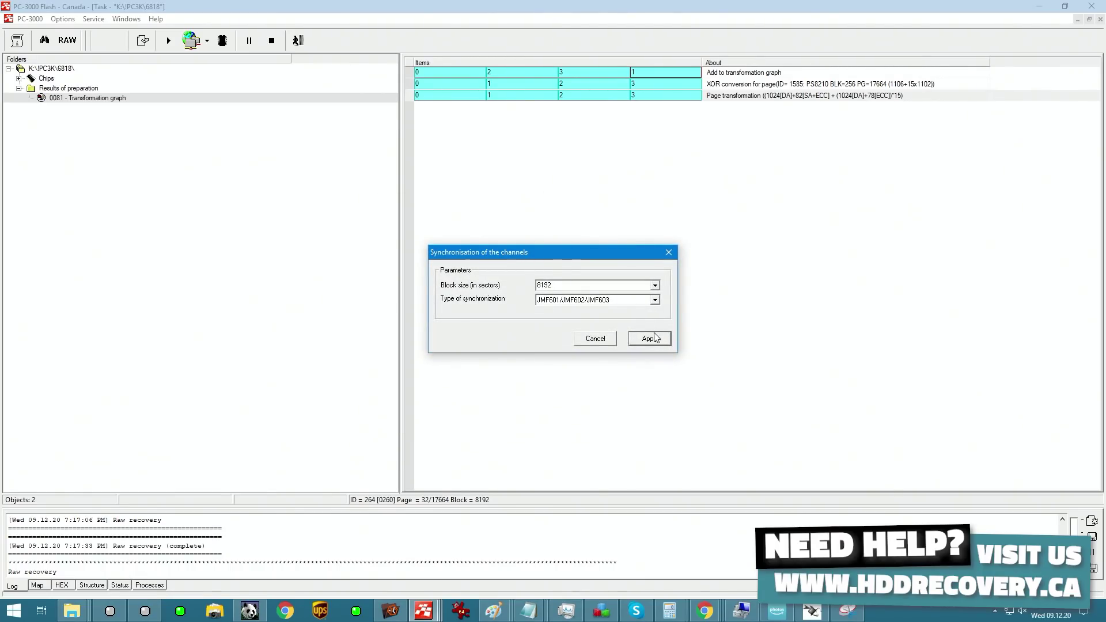
left_click(653, 300)
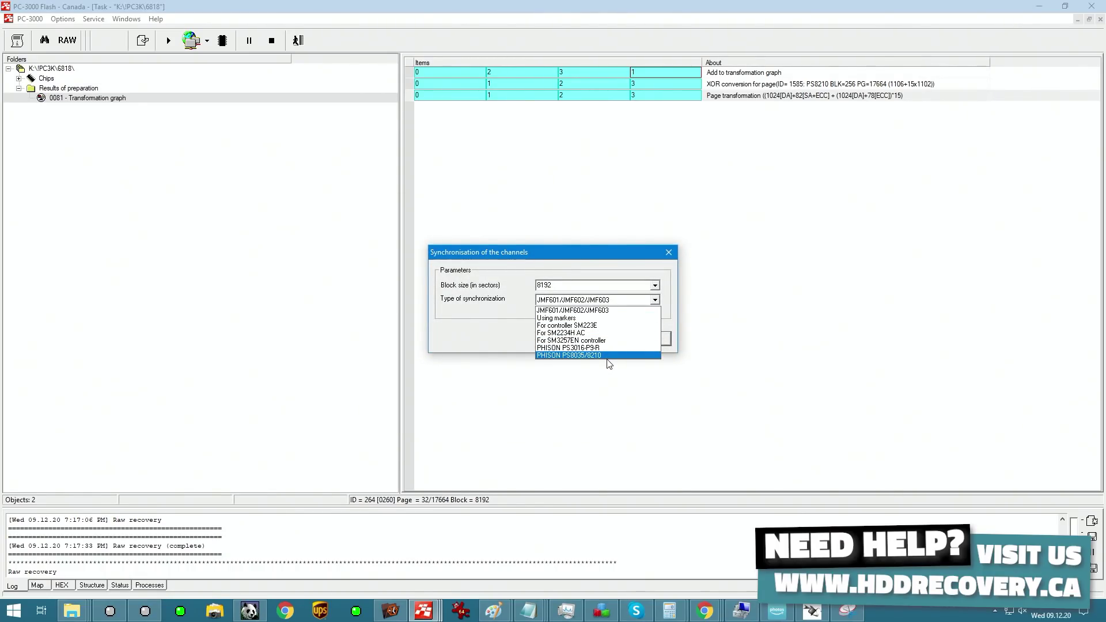
left_click(563, 356)
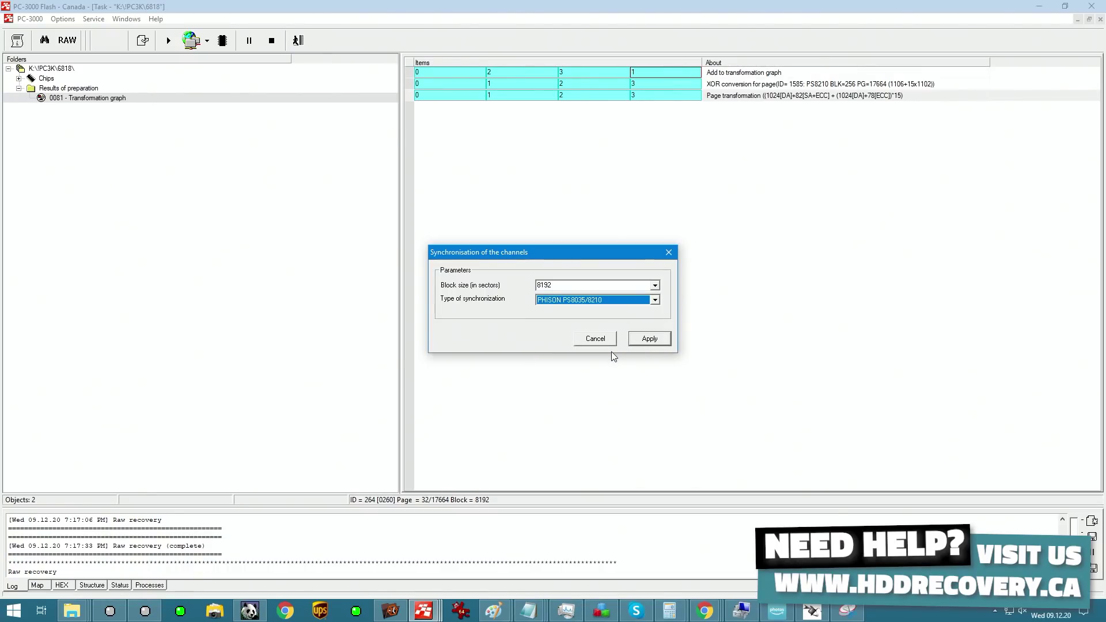
left_click(652, 339)
left_click(662, 107)
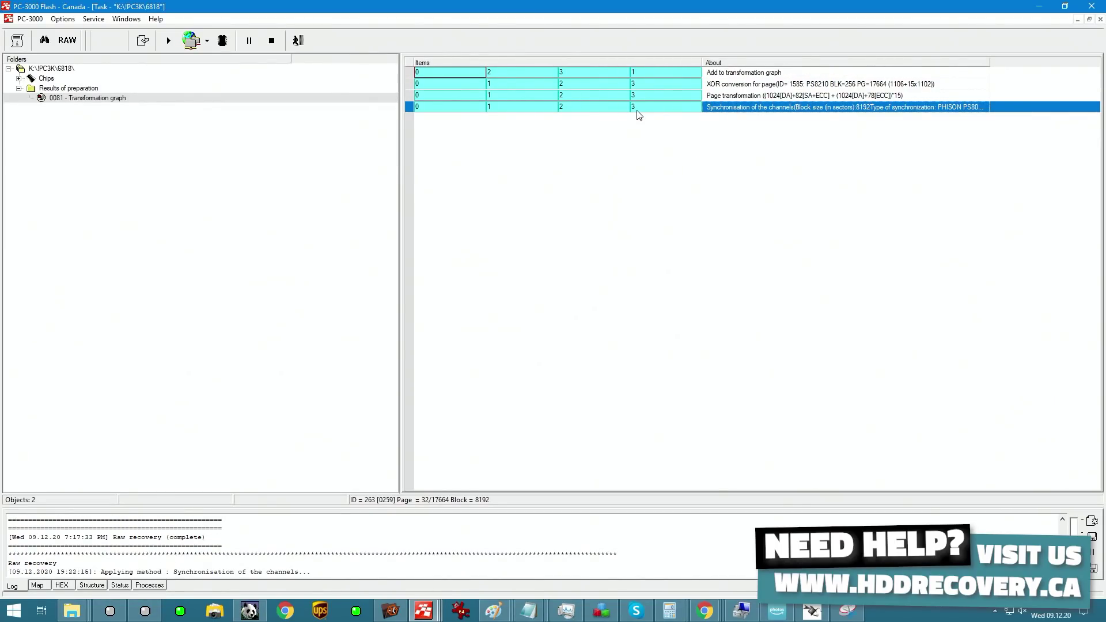
- Compare synchronised dumps 907 and 908, then add a 1-sector Join by Pages step
right_click(524, 109)
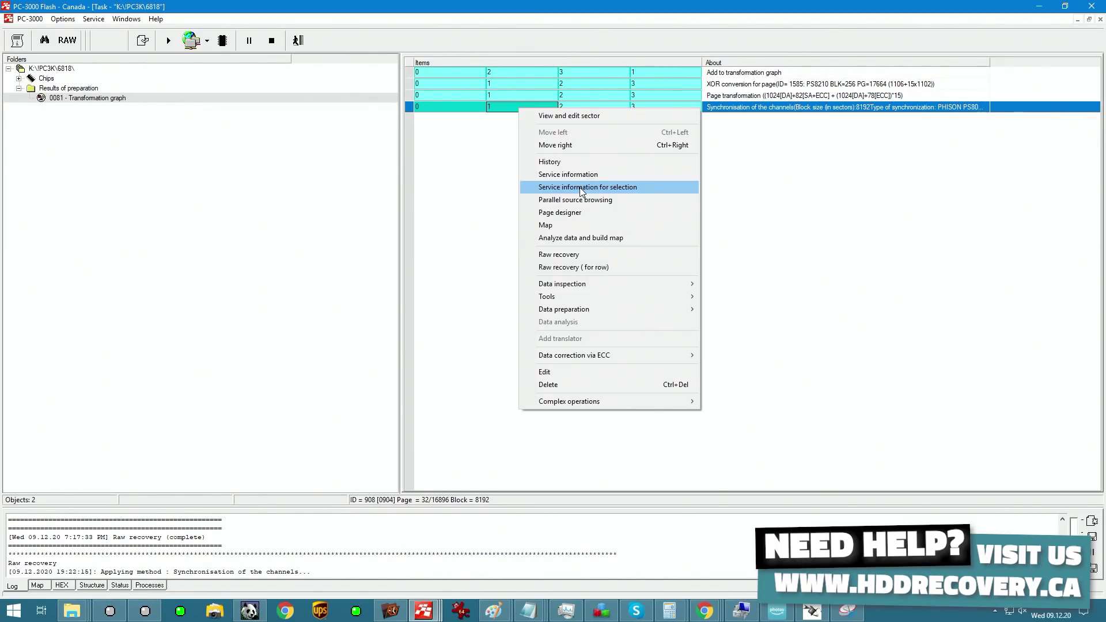
left_click(576, 185)
left_click_drag(546, 80, 547, 105)
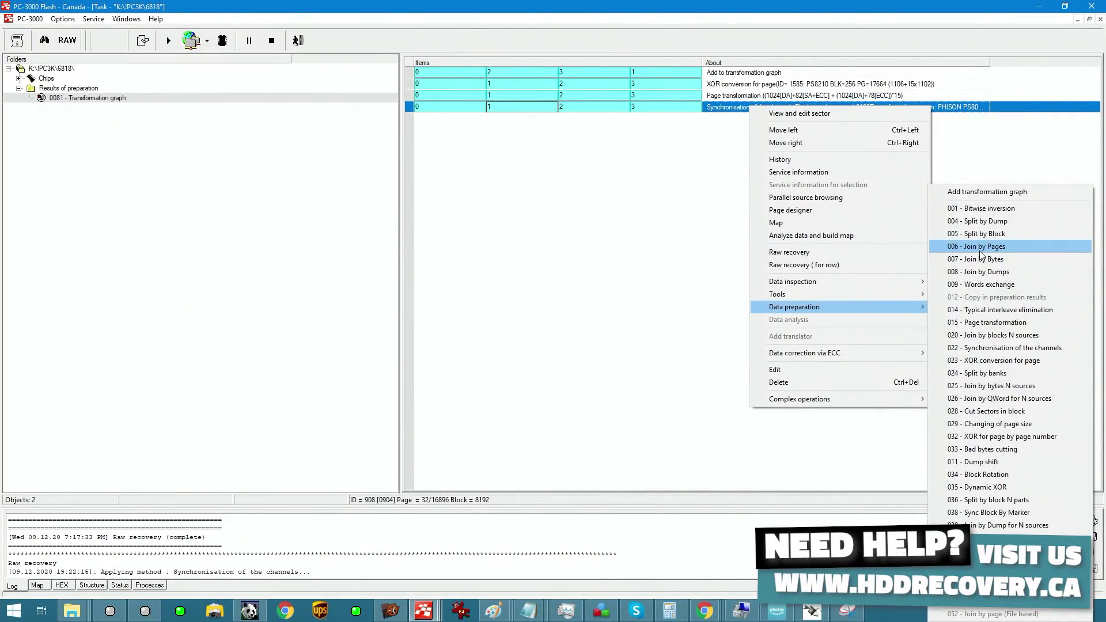
left_click(973, 247)
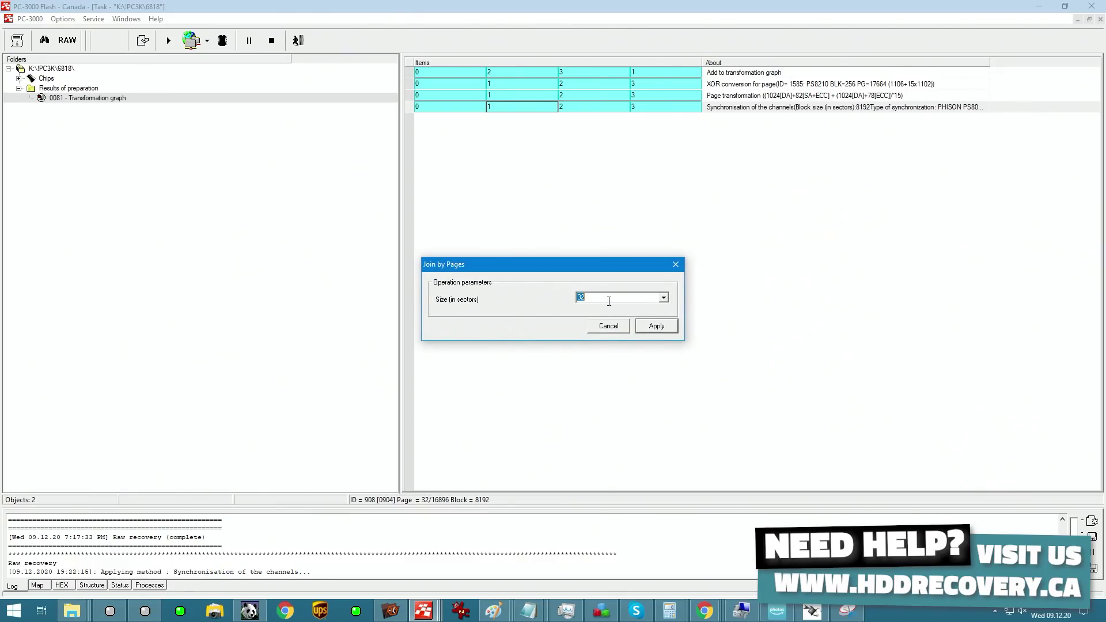
type("1")
left_click(668, 333)
- Apply typical interleave elimination and inspect the 64-sector join's sector data
right_click(508, 119)
mouse_move(576, 318)
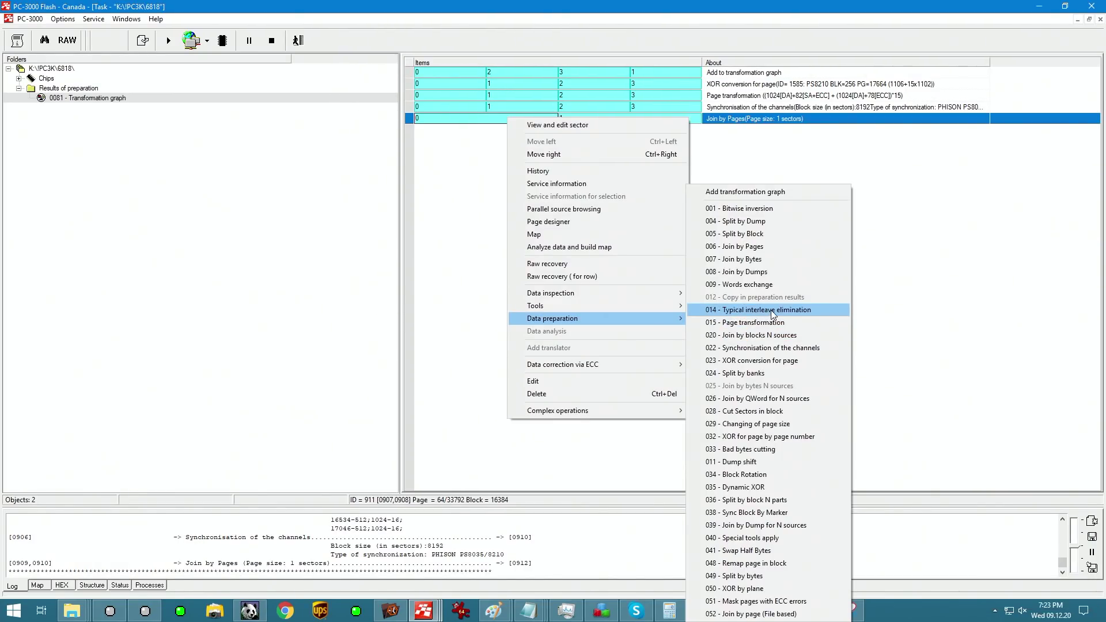
left_click(773, 311)
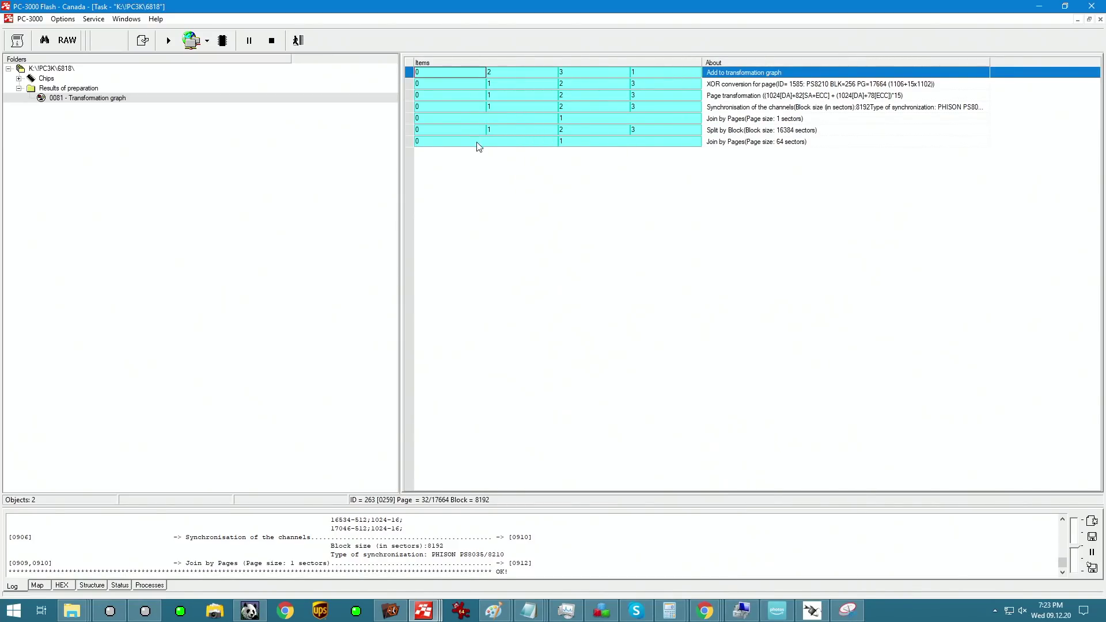
left_click(522, 143)
right_click(578, 141)
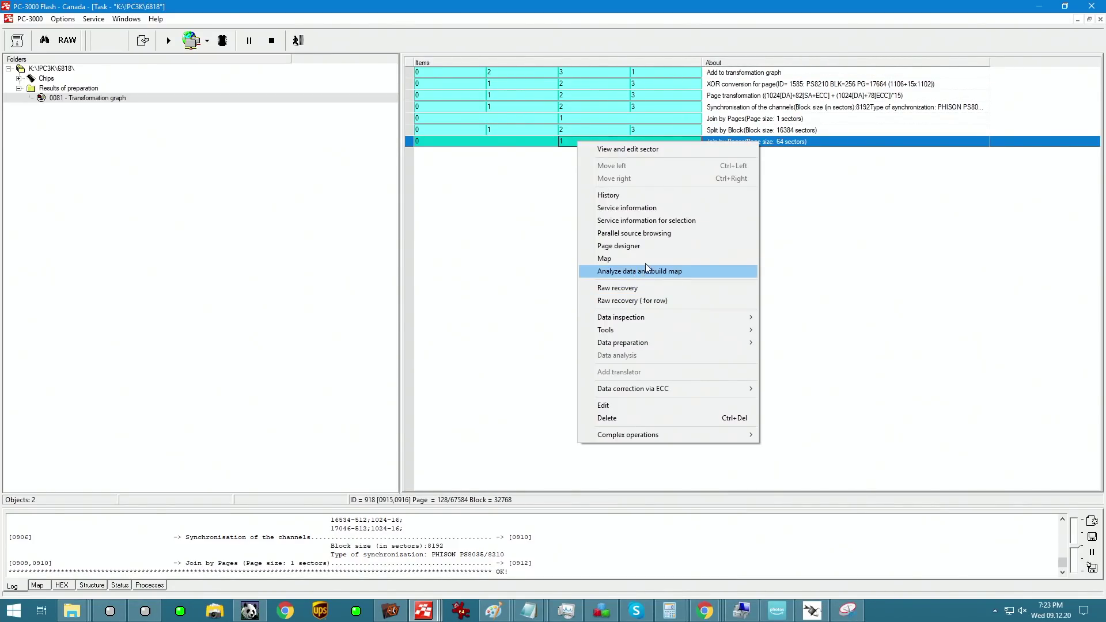
left_click(656, 209)
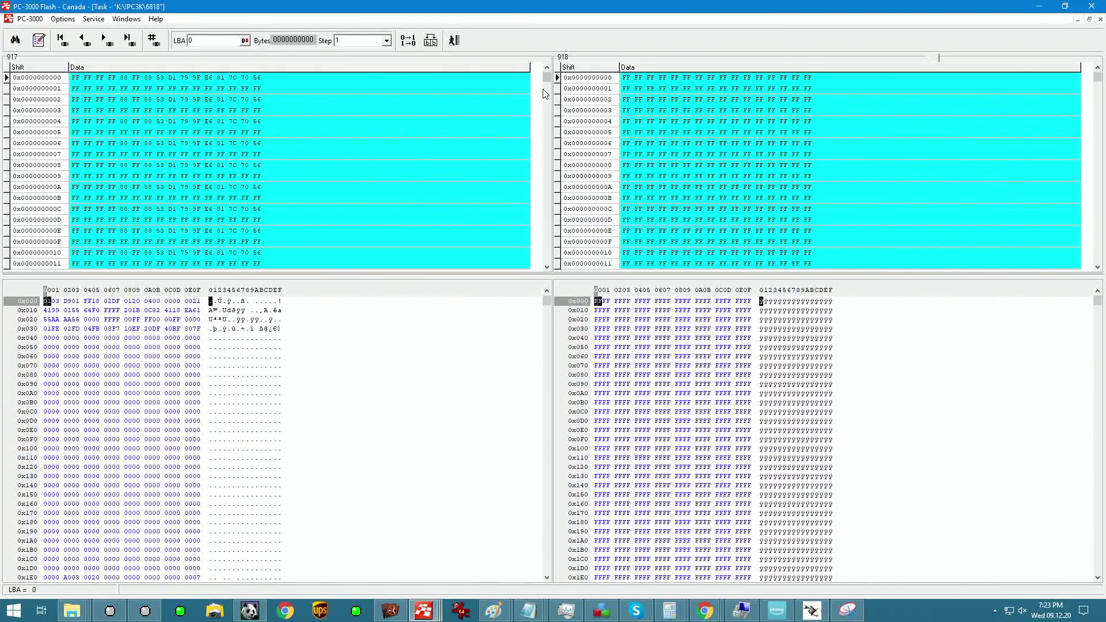
left_click_drag(548, 188, 542, 118)
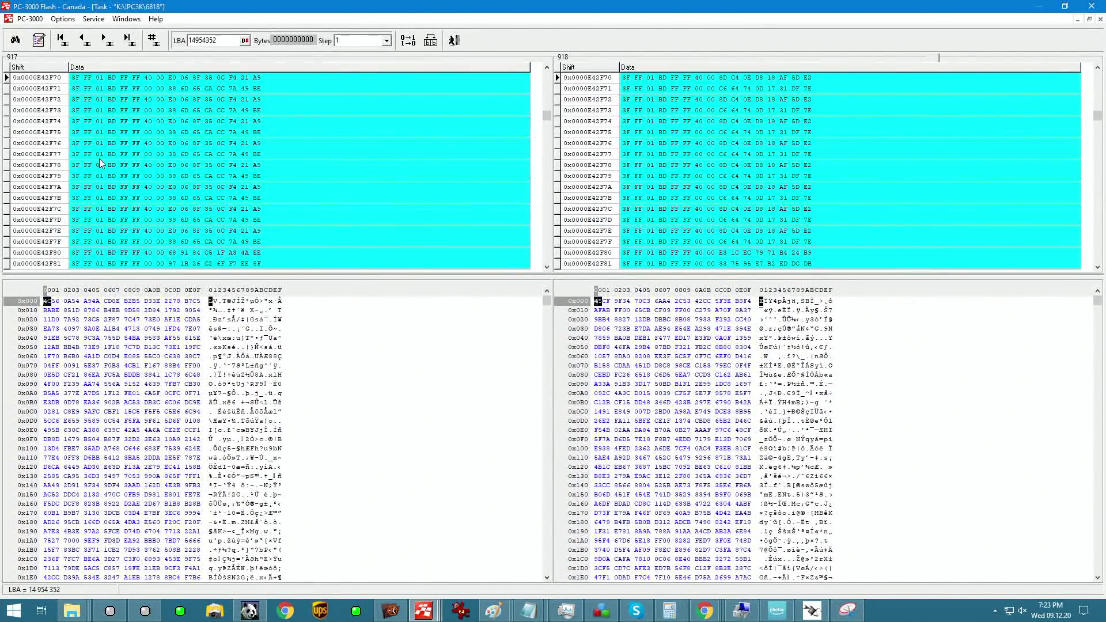
- Append a 128-sector Join by Pages after the 64-sector join and raw-recover dump 919
left_click(454, 39)
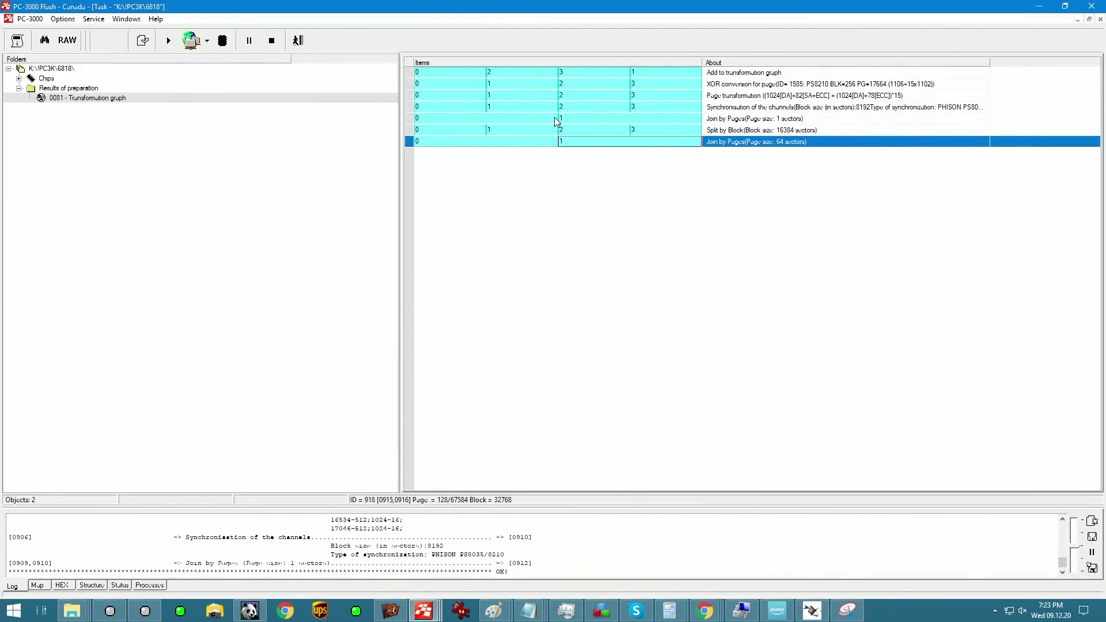
right_click(815, 147)
left_click(734, 233)
right_click(746, 144)
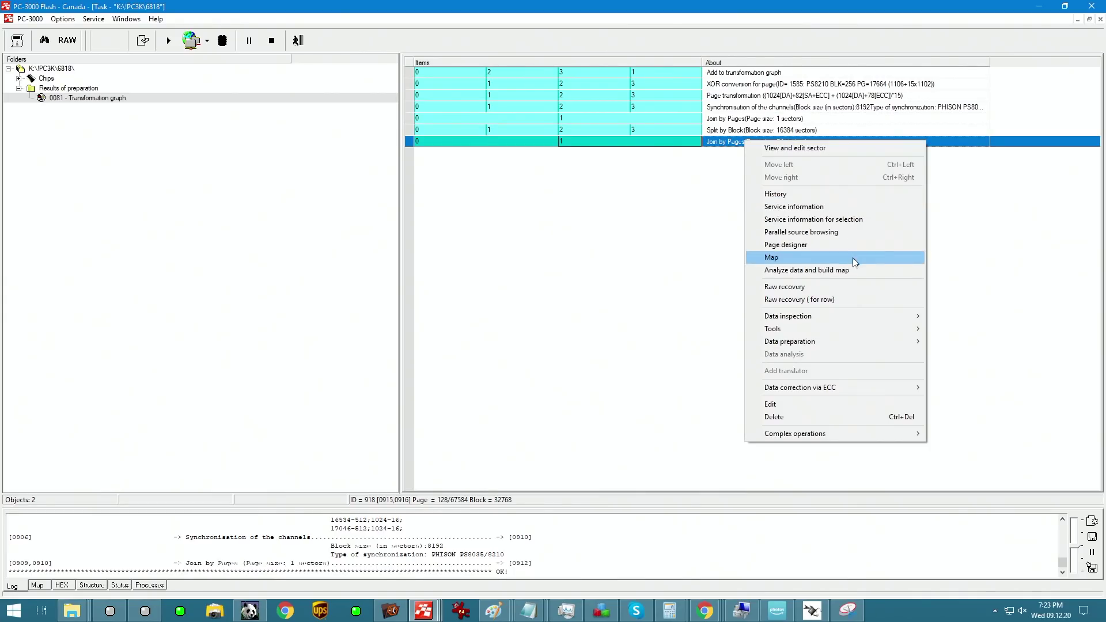
mouse_move(851, 342)
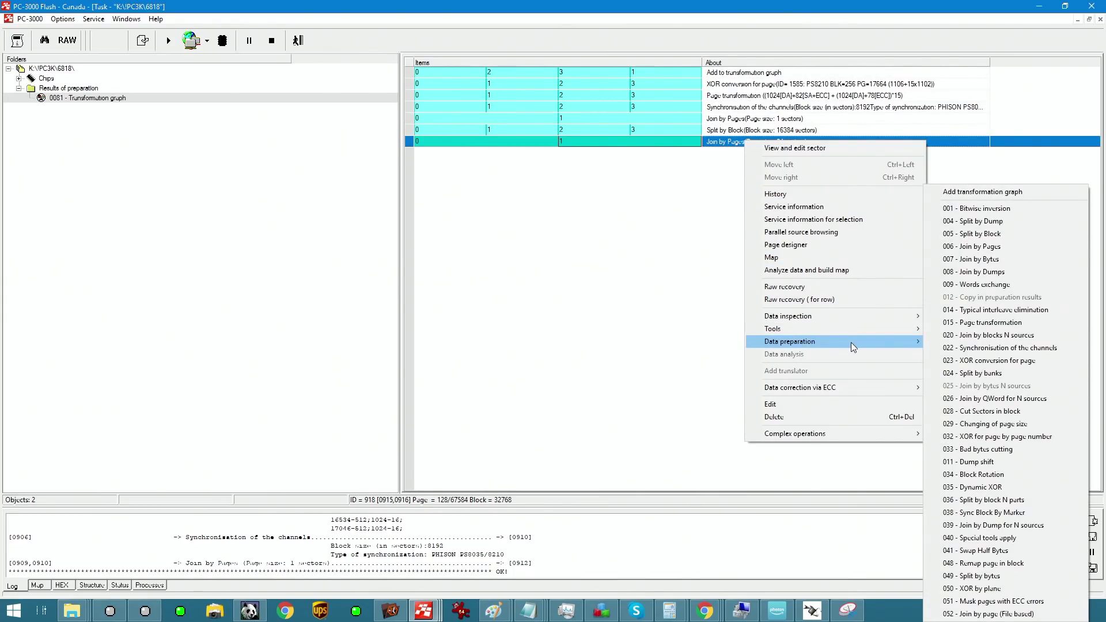
left_click(998, 247)
left_click(656, 326)
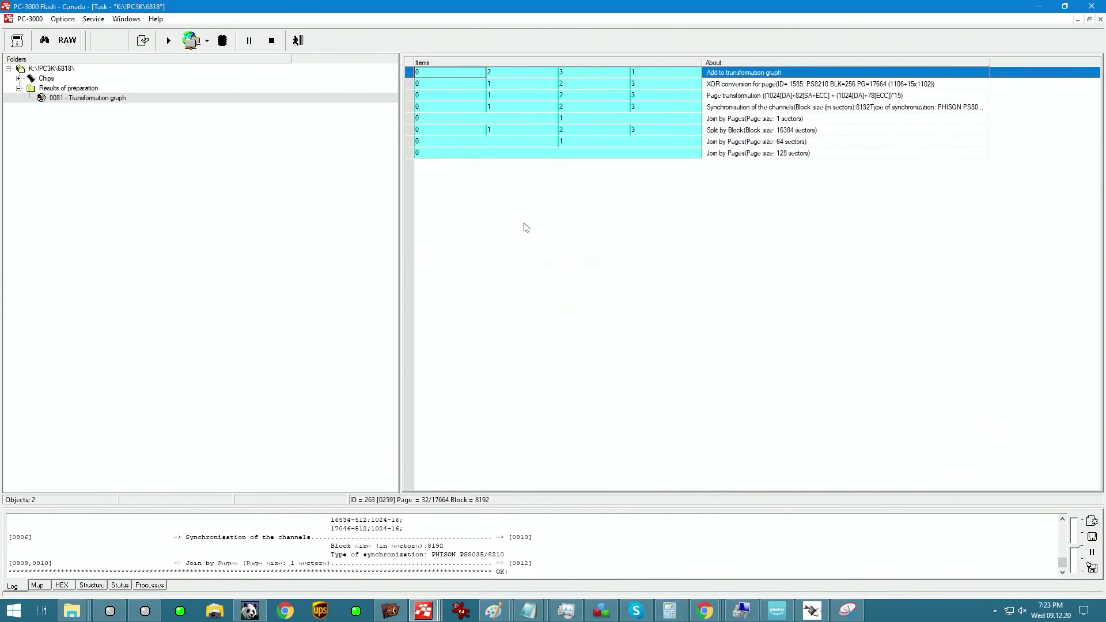
right_click(545, 152)
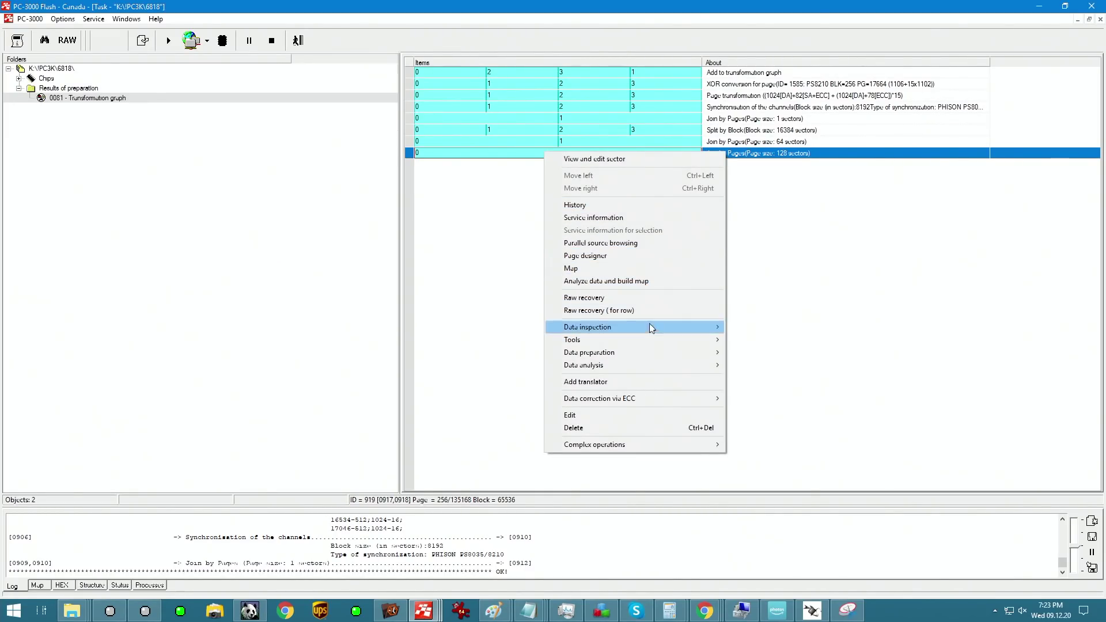
left_click(652, 297)
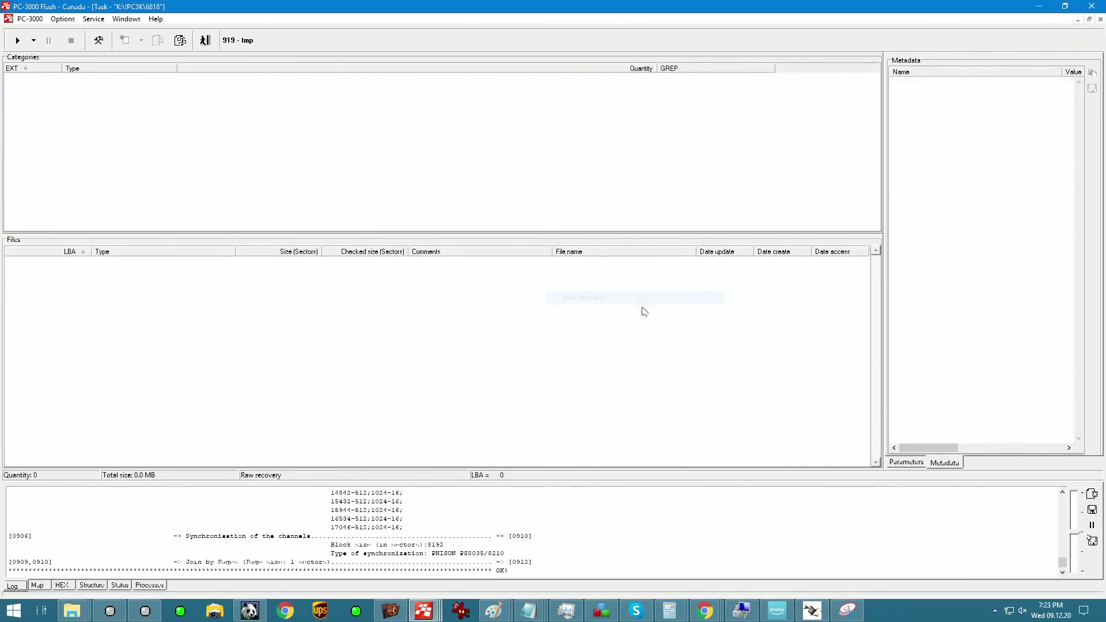
- Run raw recovery on the 128-sector join and inspect the JPEG found at LBA 4 790 784
left_click(17, 41)
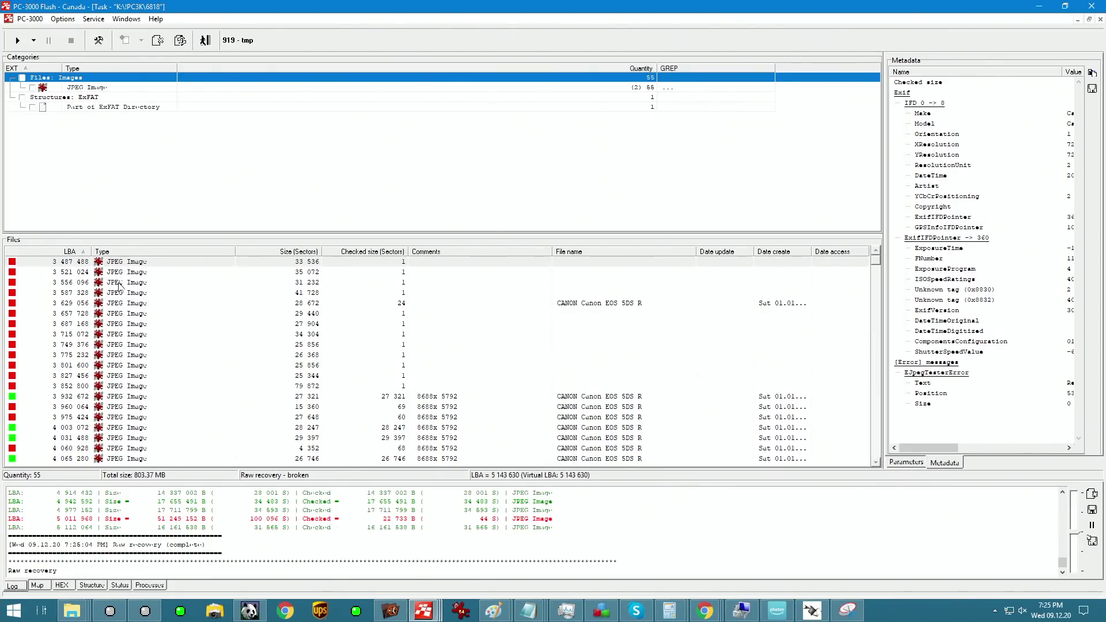
scroll(69, 346, "down", 10)
left_click(76, 379)
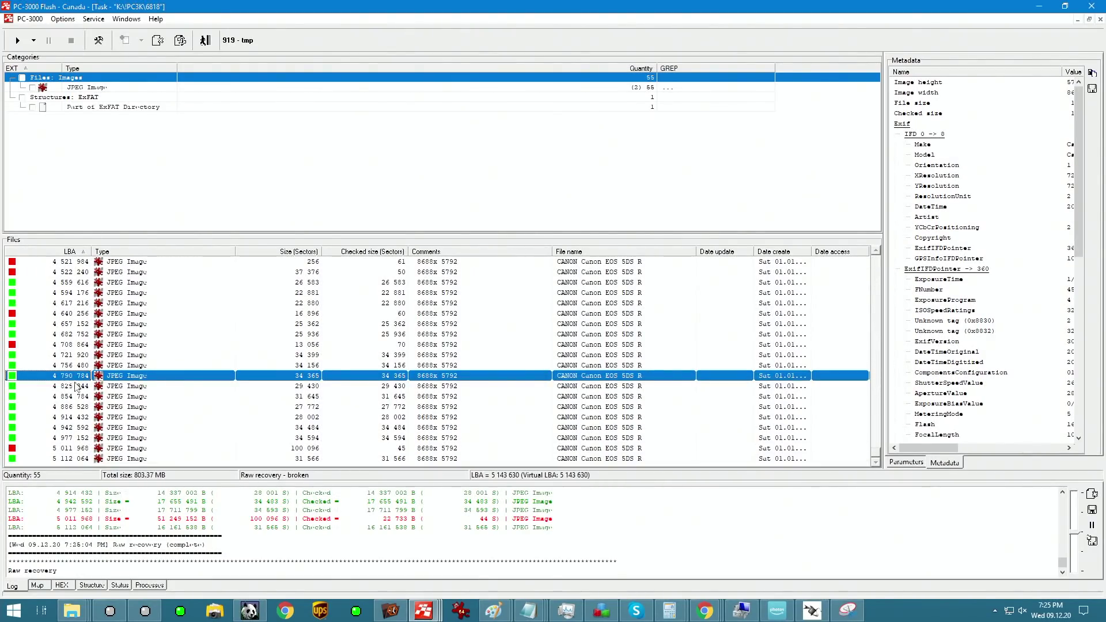
right_click(455, 381)
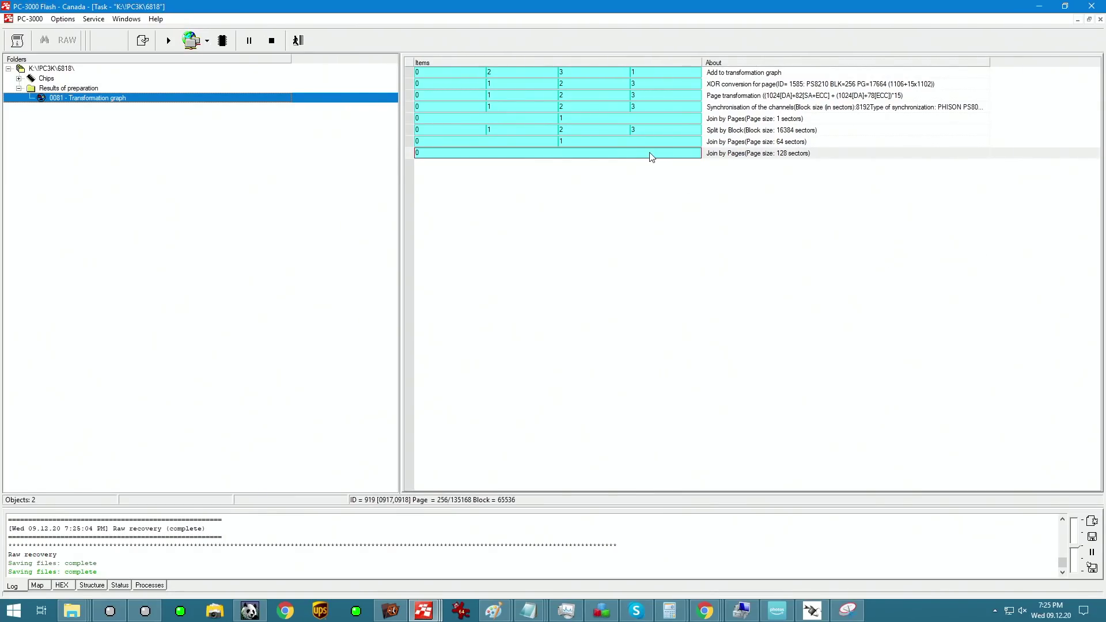
- Build image 920 with the Translator PS8210 extension at 65536-sector block size from the join
right_click(650, 156)
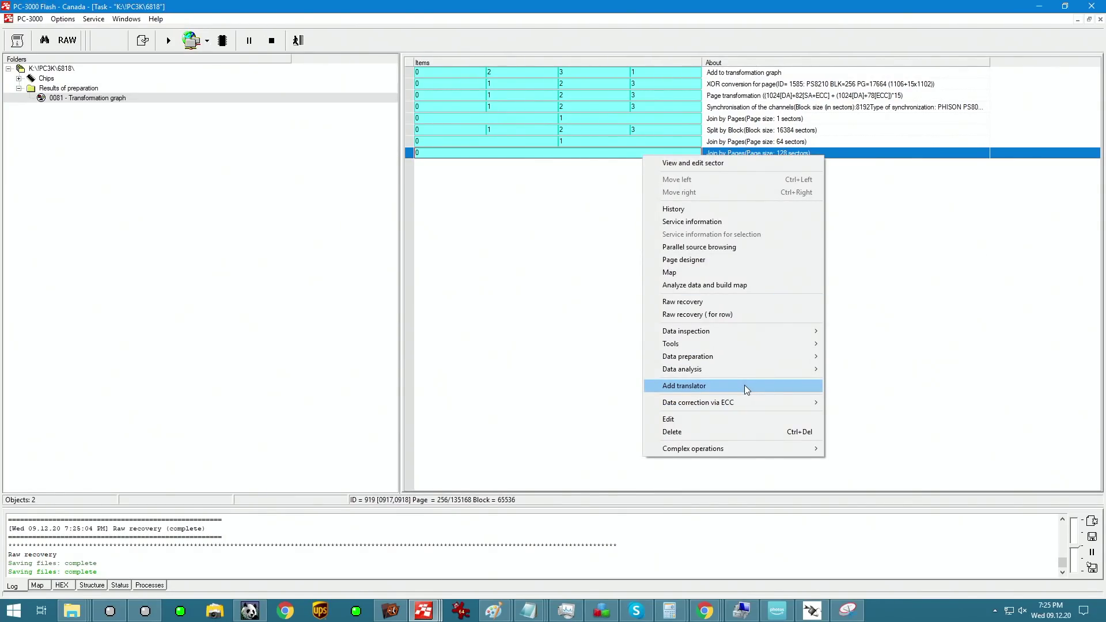
mouse_move(744, 370)
mouse_move(899, 454)
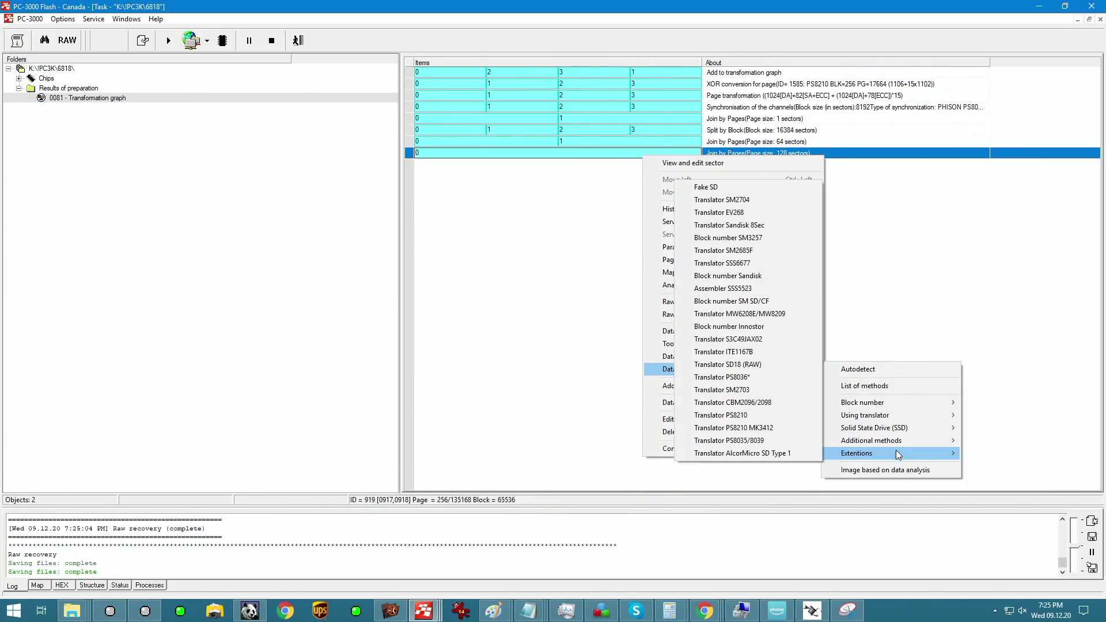
left_click(744, 417)
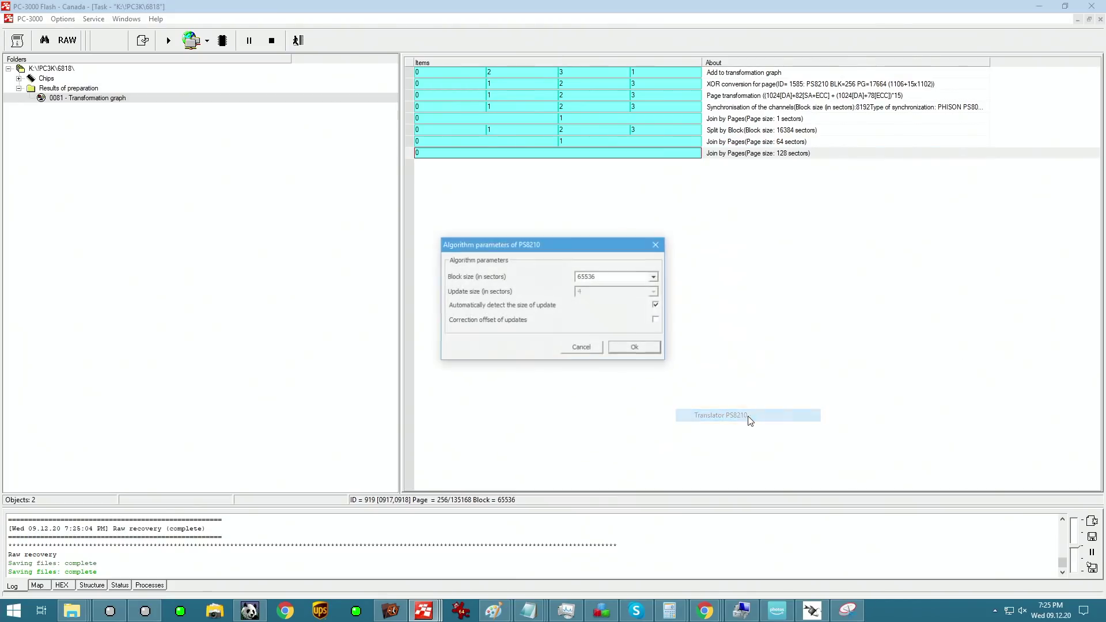
left_click(651, 348)
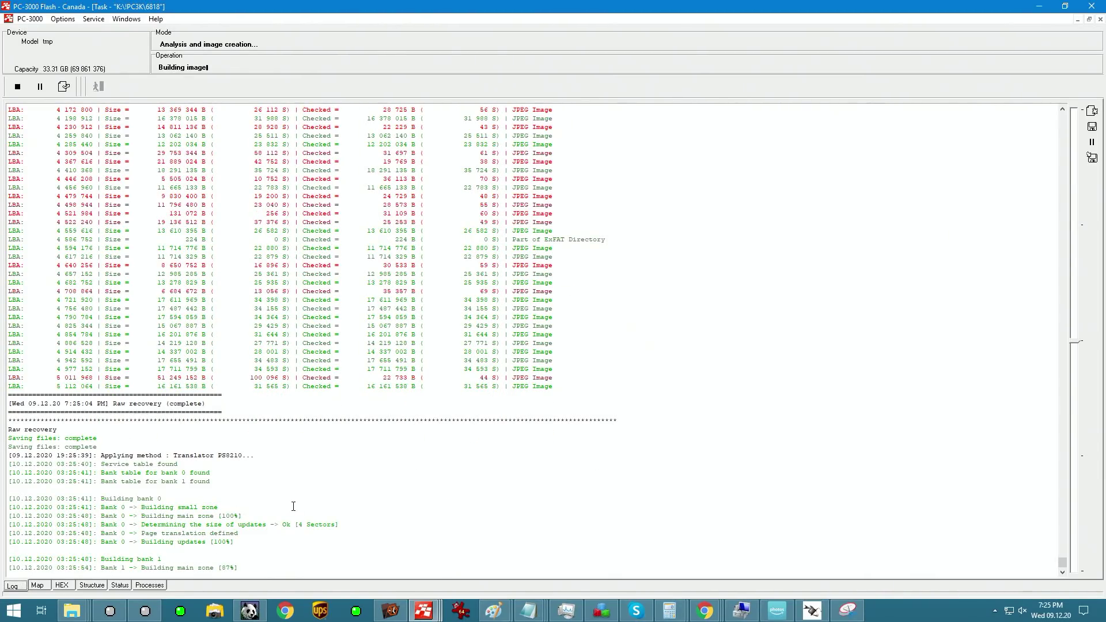
left_click(83, 98)
- Expand image 920 through 1 [07] > exFAT > Root > DCIM and open the 100EOS5D folder
left_click(19, 98)
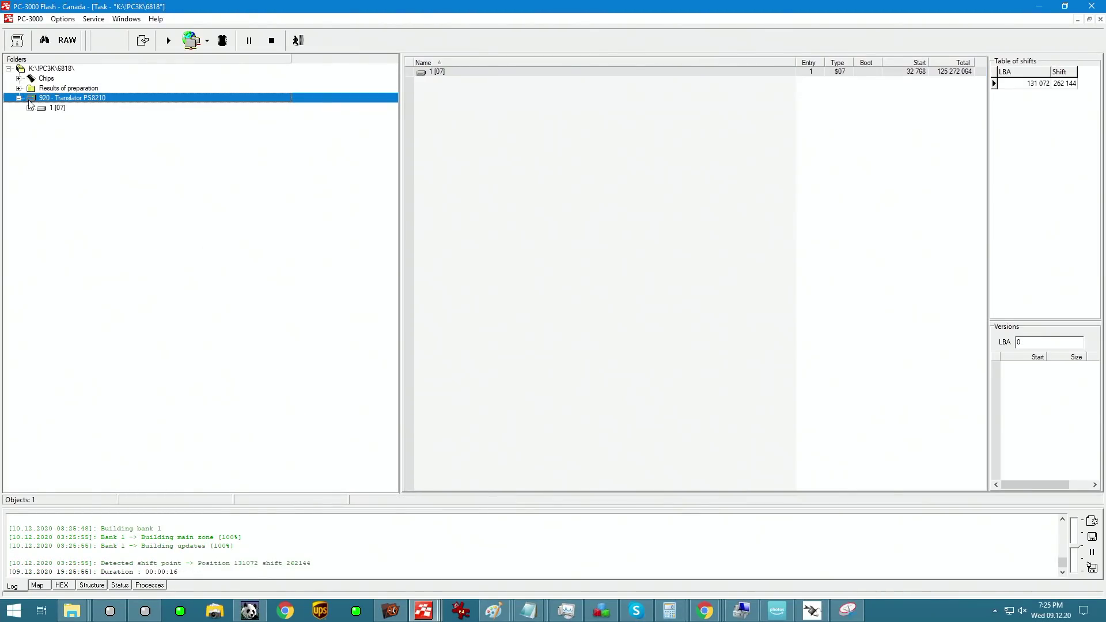
left_click(29, 108)
left_click(82, 119)
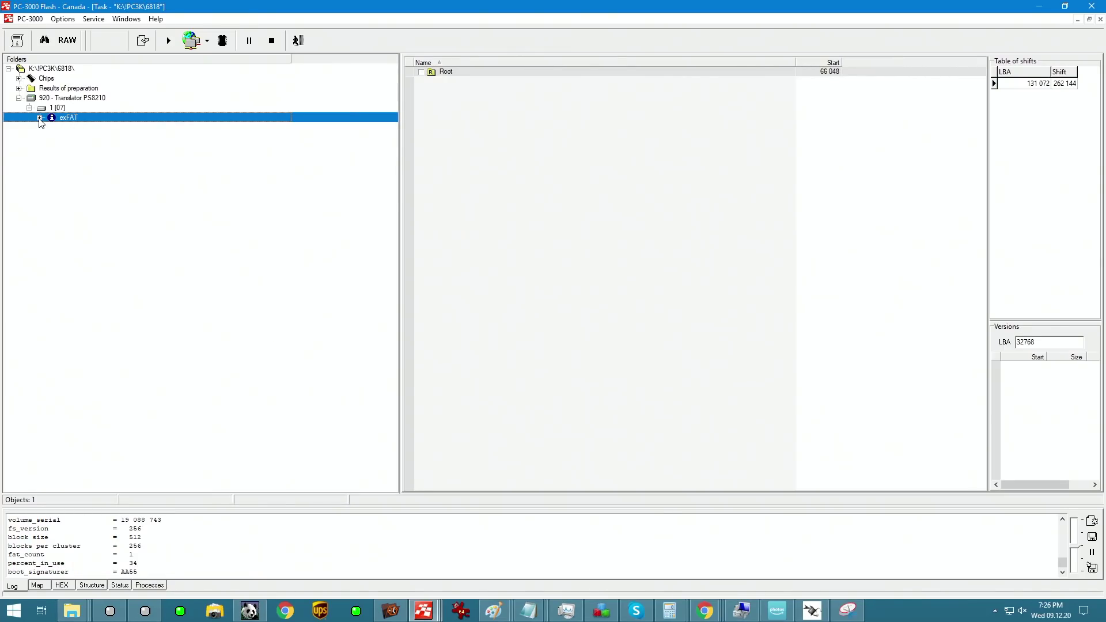
right_click(74, 120)
left_click(75, 130)
left_click(49, 128)
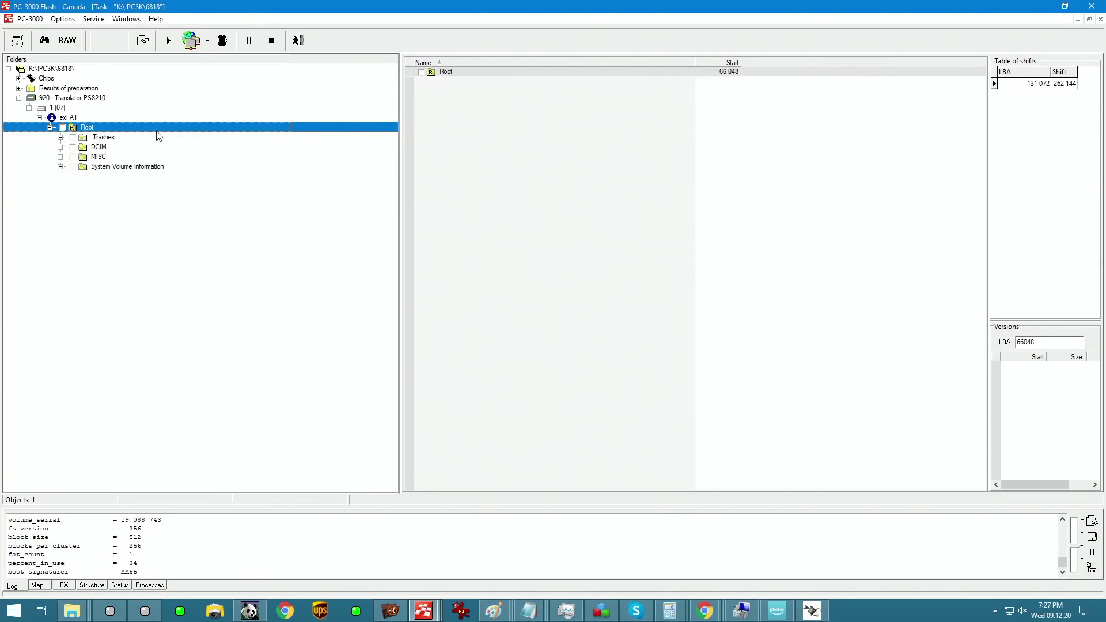
left_click(74, 148)
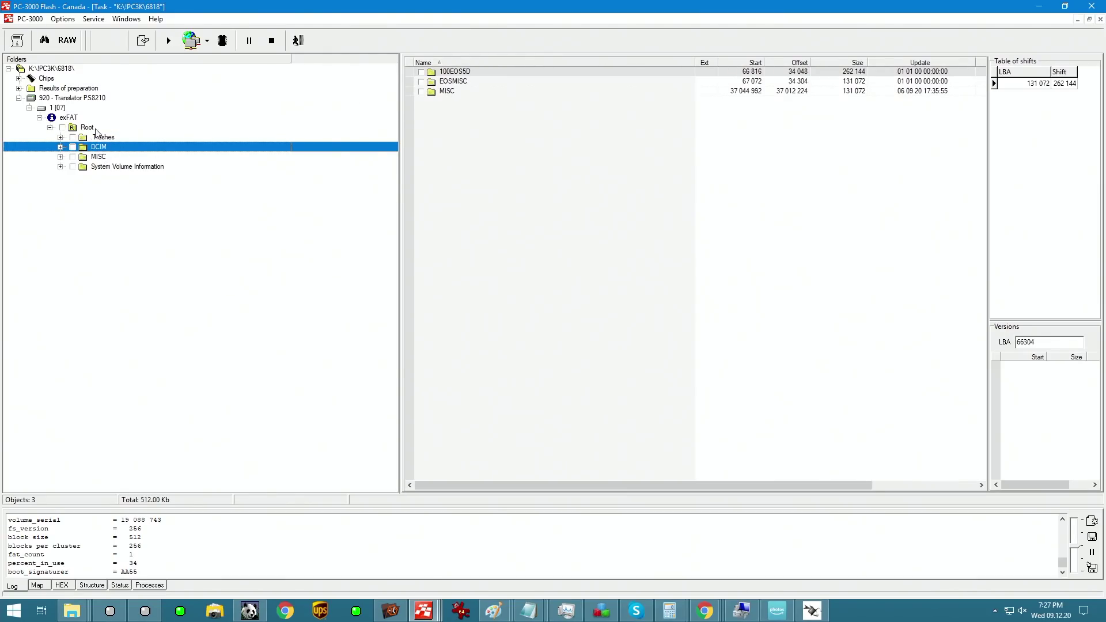
left_click(61, 148)
left_click(127, 158)
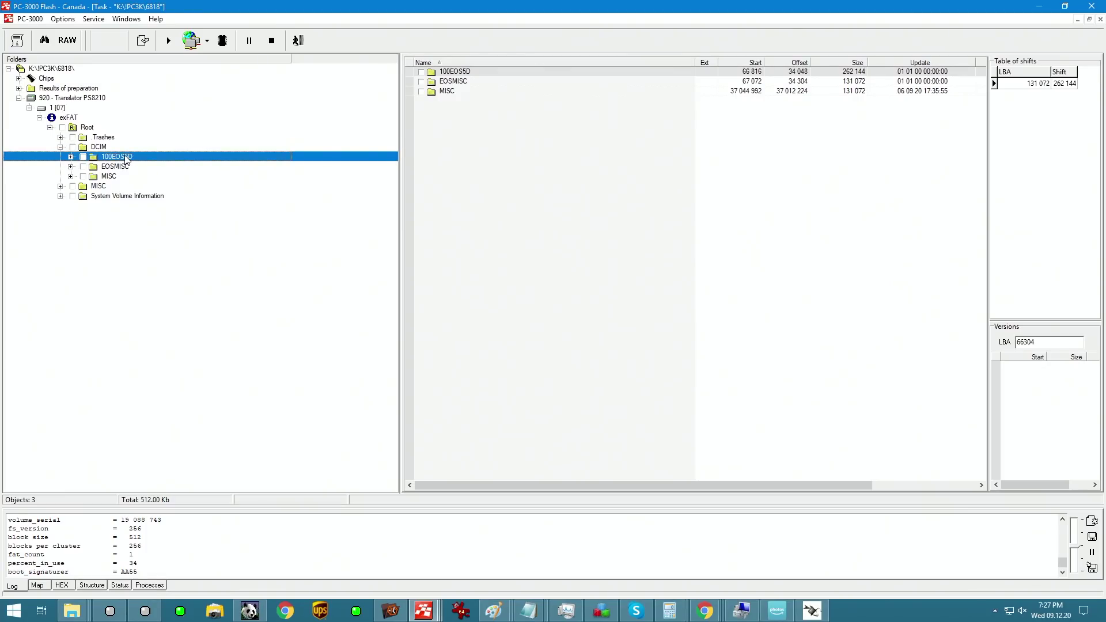